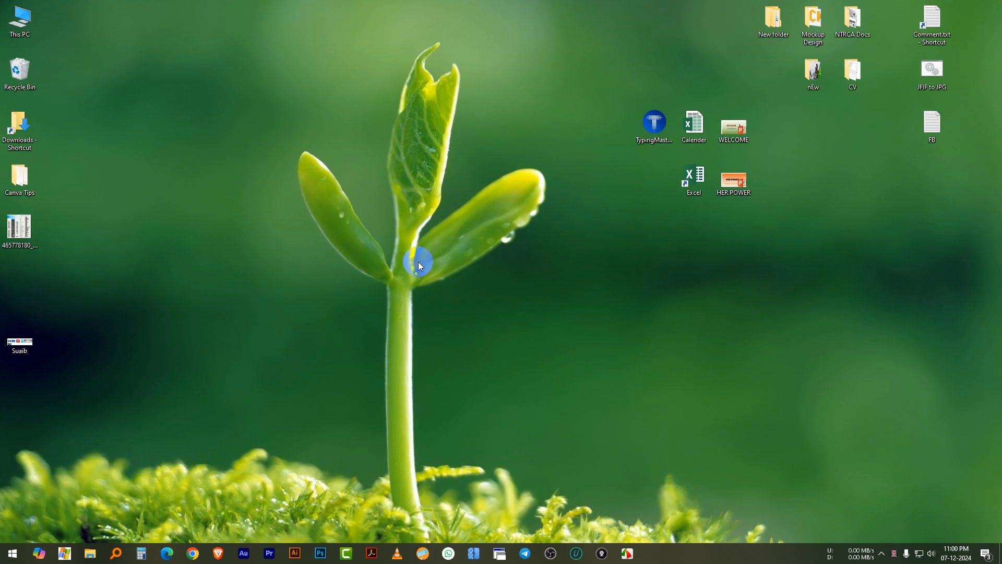
Open Microsoft Edge and search the web for "Avro Keyboard".
{"action": "left_click", "coordinate": [168, 553]}
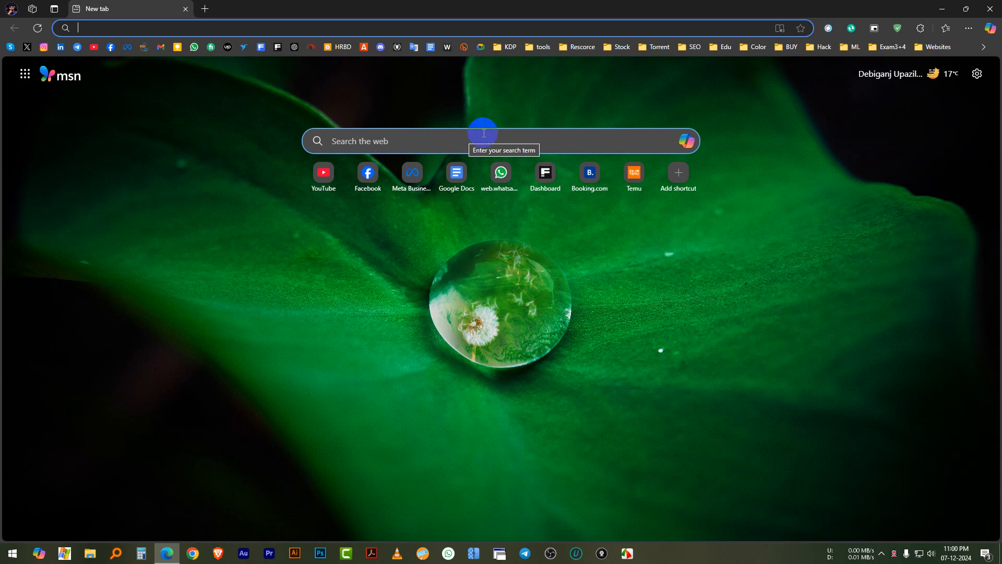
{"action": "left_click", "coordinate": [411, 137]}
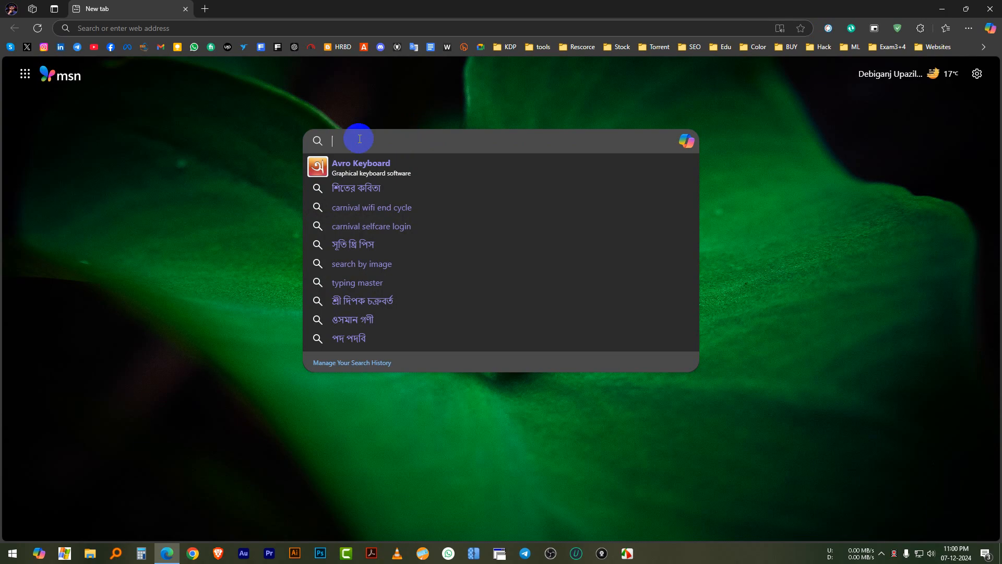
{"action": "type", "text": "Av"}
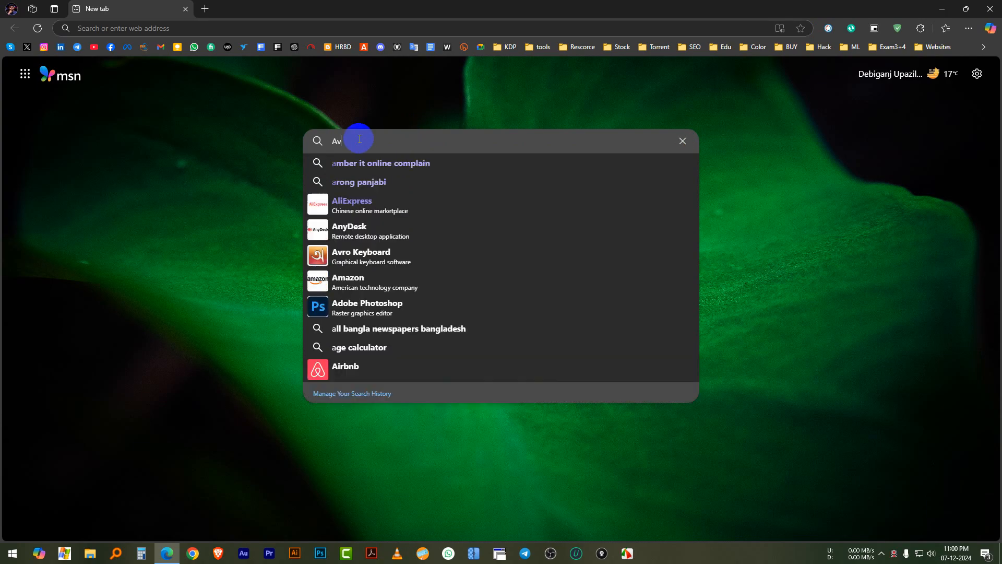
{"action": "type", "text": "ro Keybo"}
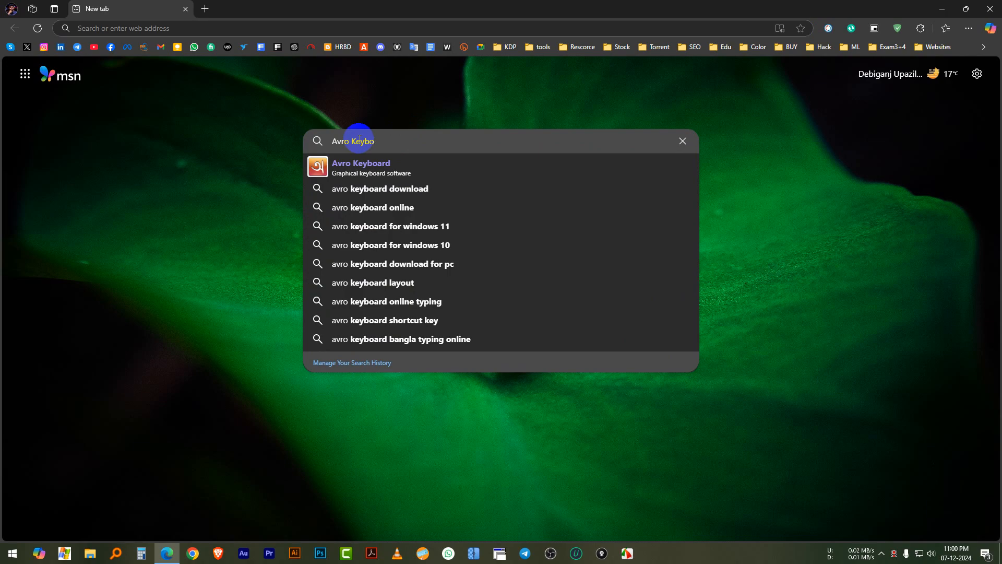
{"action": "type", "text": "ard"}
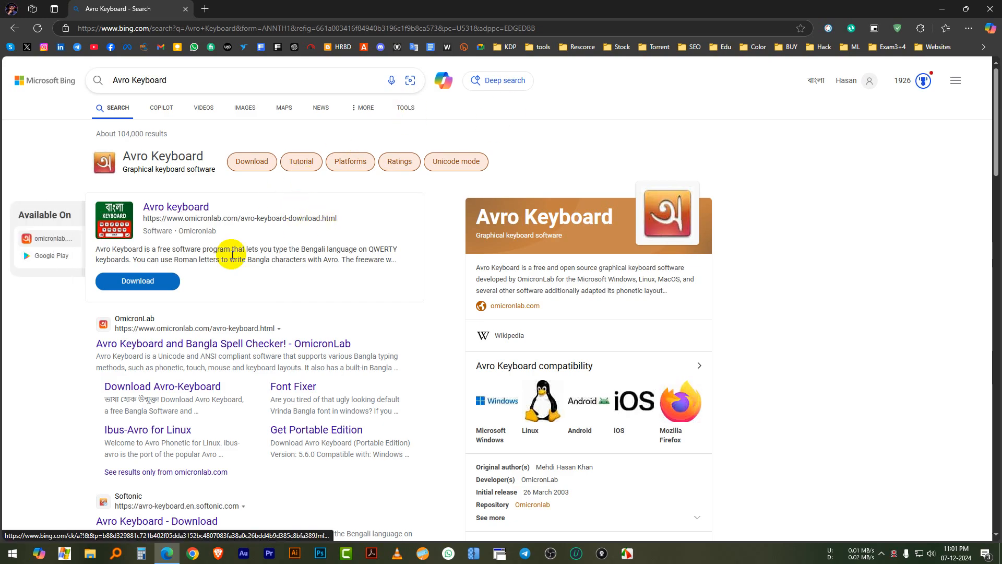
Open the Download Avro-Keyboard page of OmicronLab from the search results.
{"action": "scroll", "coordinate": [229, 254], "scroll_direction": "down", "scroll_amount": 2}
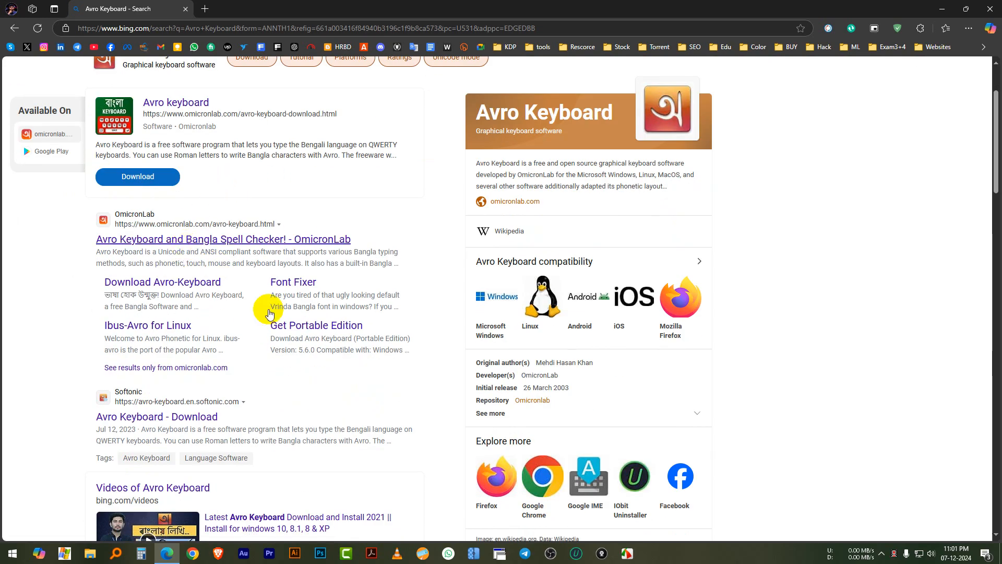
{"action": "scroll", "coordinate": [262, 258], "scroll_direction": "up", "scroll_amount": 1}
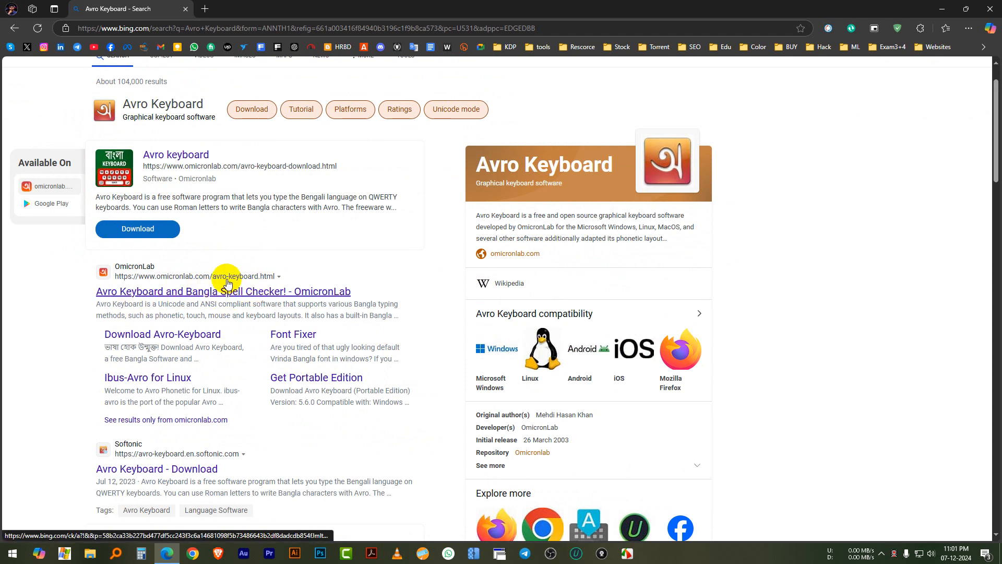
{"action": "scroll", "coordinate": [224, 275], "scroll_direction": "down", "scroll_amount": 3}
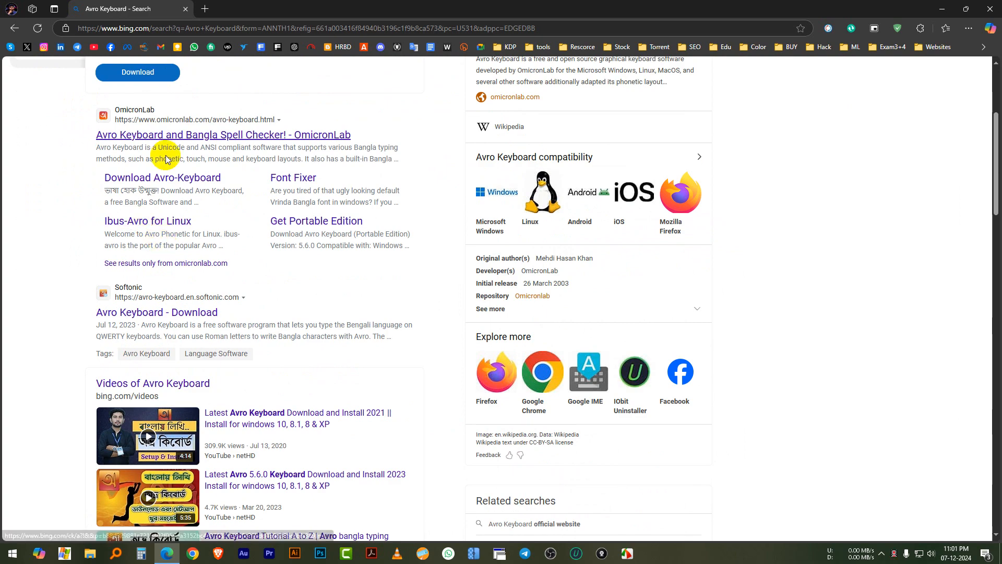
{"action": "scroll", "coordinate": [163, 153], "scroll_direction": "up", "scroll_amount": 2}
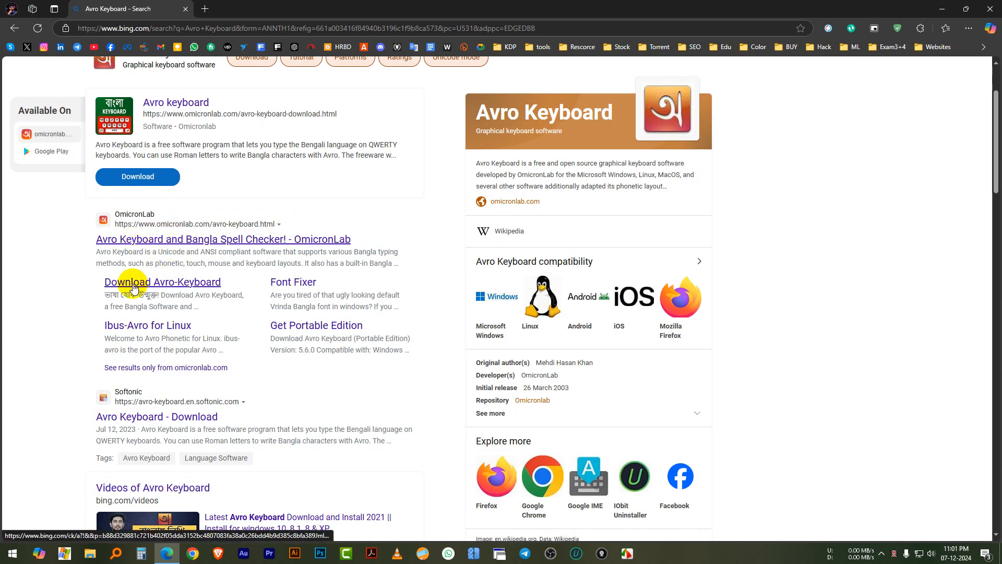
{"action": "left_click", "coordinate": [169, 284]}
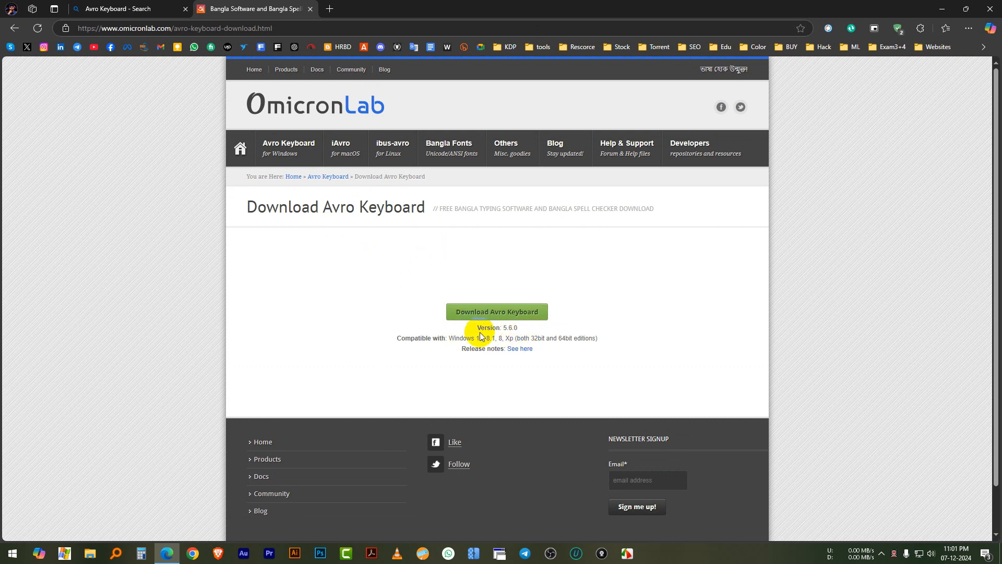
Check the offered version and request the Avro Keyboard download for Windows.
{"action": "left_click_drag", "start_coordinate": [480, 329], "coordinate": [526, 327]}
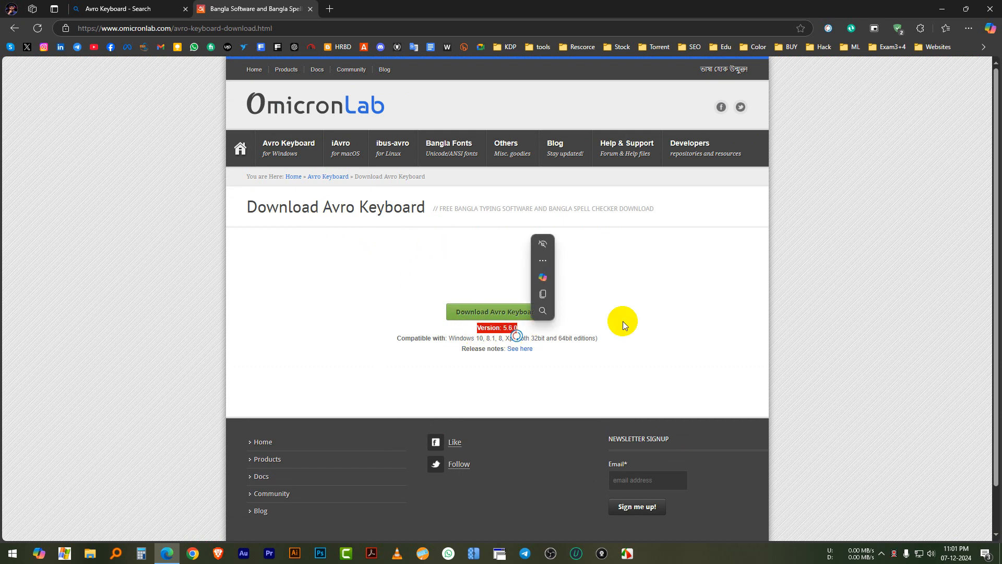
{"action": "left_click", "coordinate": [572, 332]}
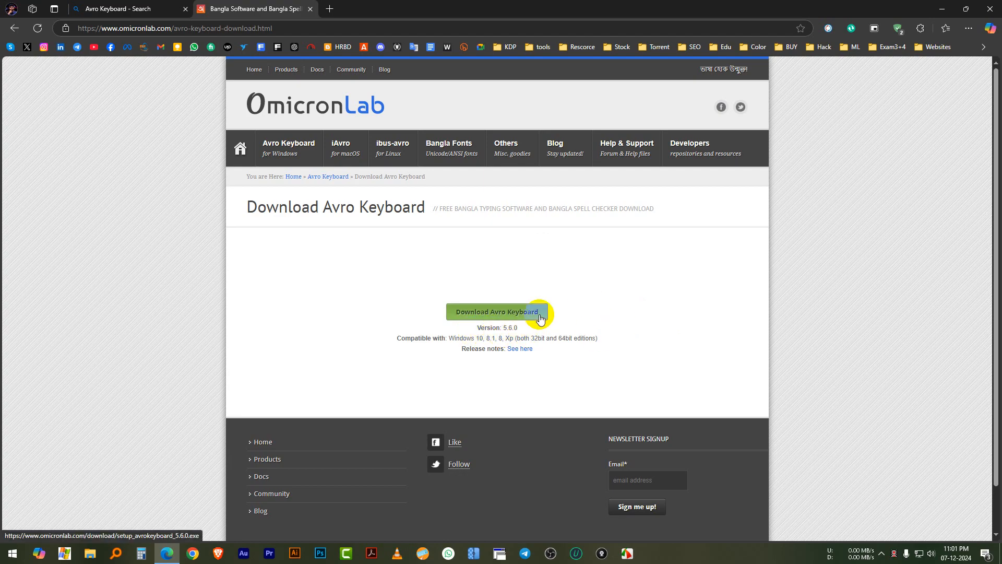
{"action": "left_click", "coordinate": [512, 315]}
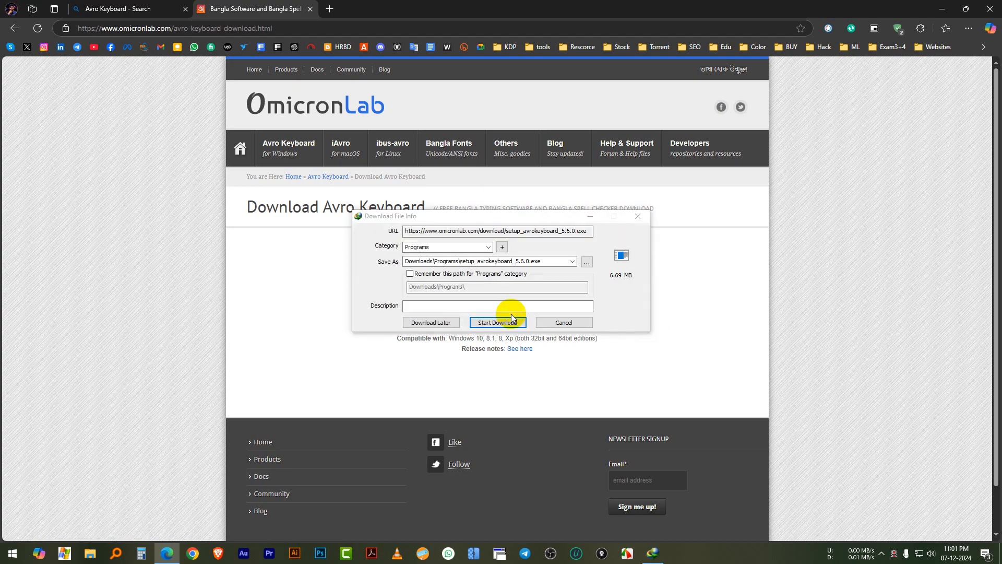
Set the Desktop as the save location for setup_avrokeyboard_5.6.0.exe and start the download.
{"action": "left_click_drag", "start_coordinate": [517, 217], "coordinate": [478, 194]}
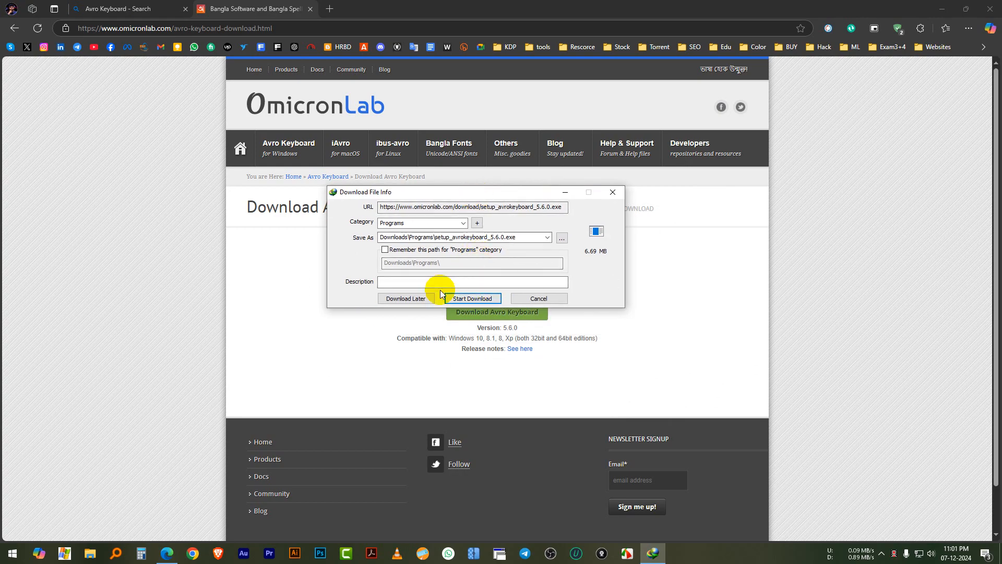
{"action": "left_click", "coordinate": [562, 238]}
{"action": "left_click_drag", "start_coordinate": [538, 214], "coordinate": [519, 156]}
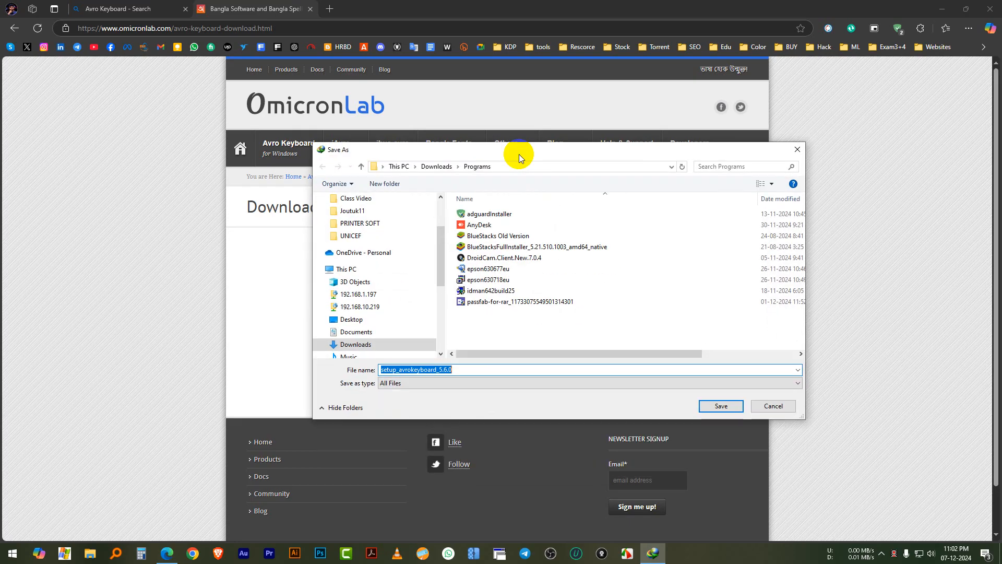
{"action": "left_click", "coordinate": [365, 321]}
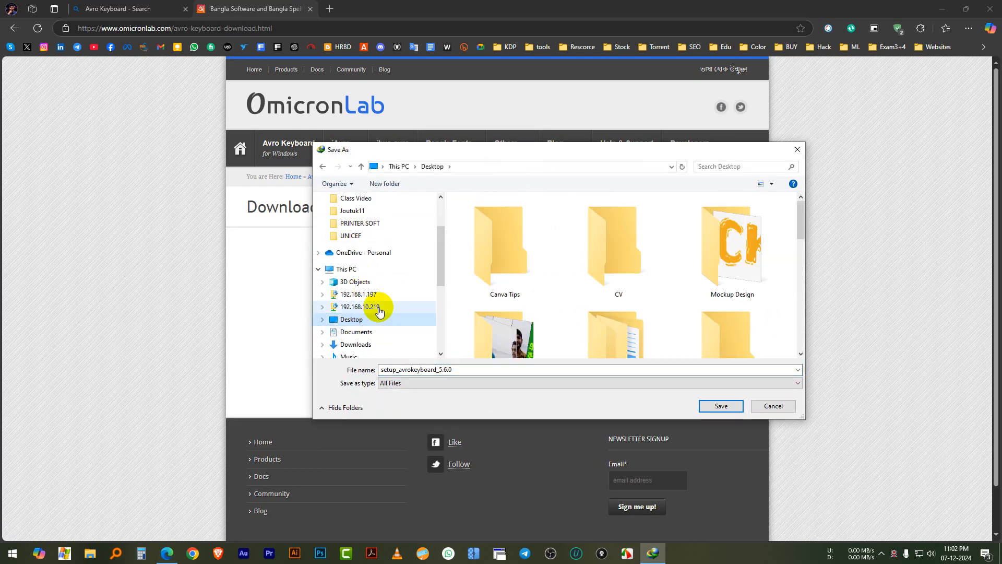
{"action": "left_click", "coordinate": [728, 413]}
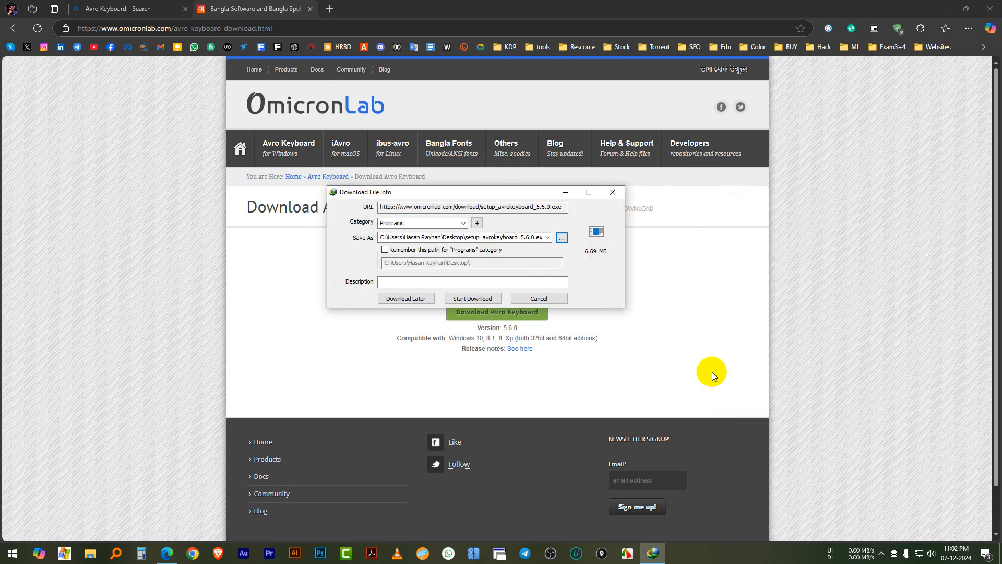
{"action": "left_click", "coordinate": [488, 299]}
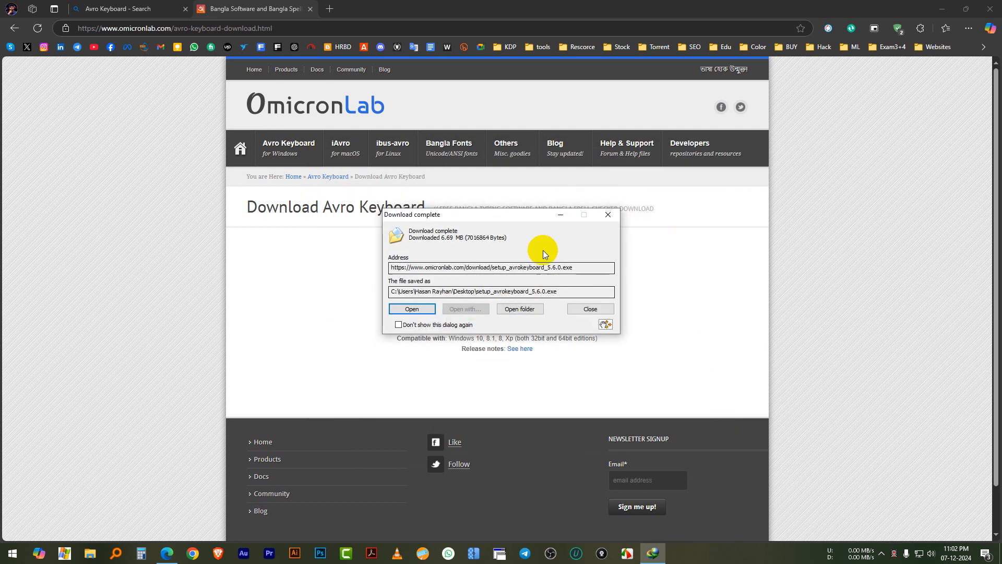
Review the finished download's details and close its completion dialog.
{"action": "left_click_drag", "start_coordinate": [508, 217], "coordinate": [498, 197]}
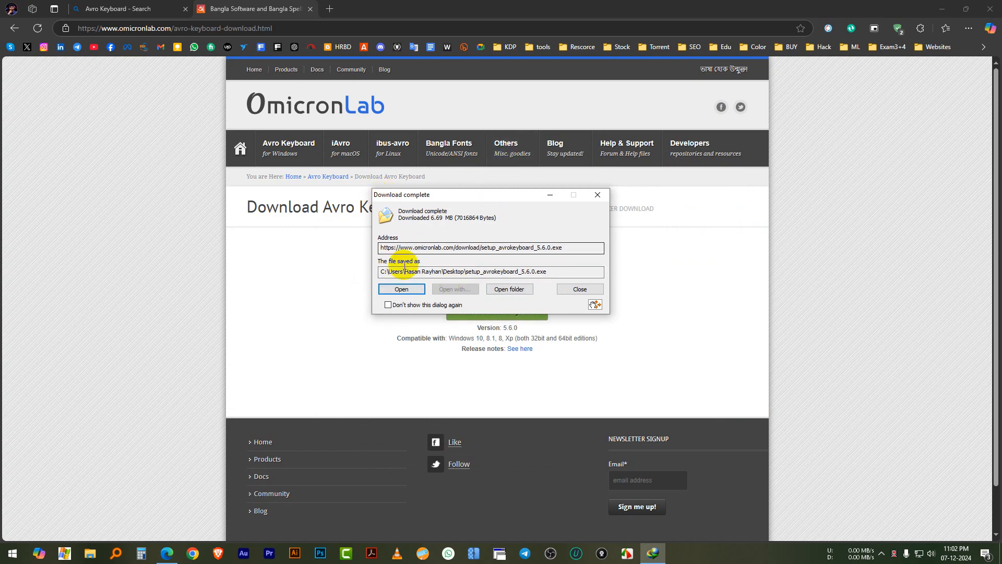
{"action": "left_click", "coordinate": [438, 195]}
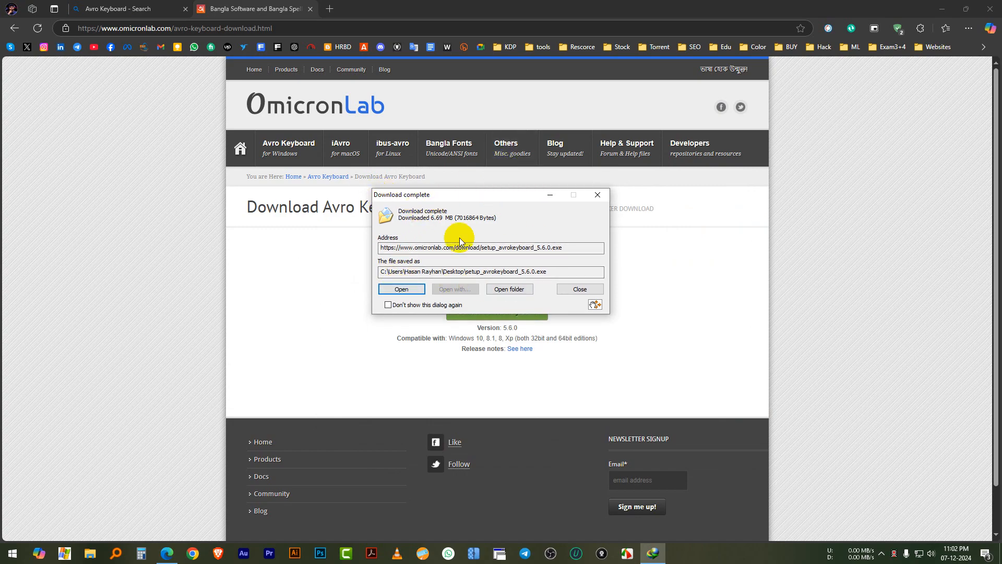
{"action": "left_click", "coordinate": [581, 290]}
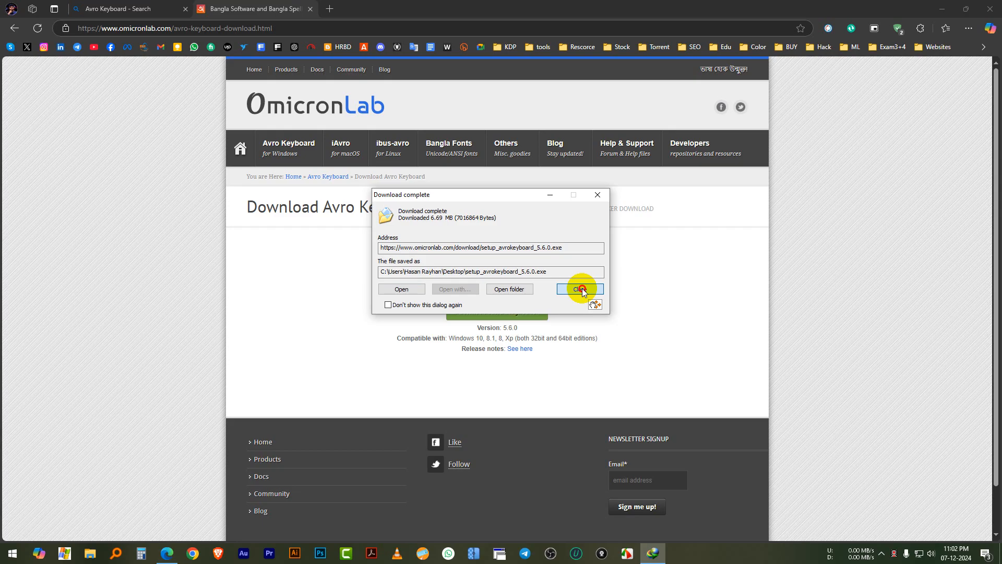
Minimise the browser and move the setup_avrokeyboard_5.6.0 installer to the upper middle of the desktop.
{"action": "left_click", "coordinate": [942, 10]}
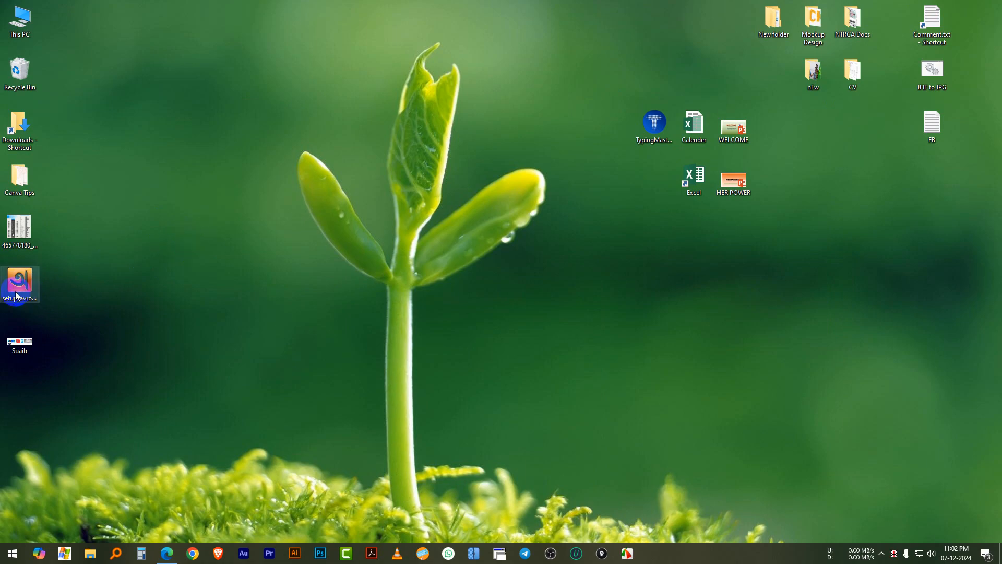
{"action": "left_click_drag", "start_coordinate": [19, 281], "coordinate": [535, 130]}
{"action": "left_click_drag", "start_coordinate": [592, 95], "coordinate": [585, 227]}
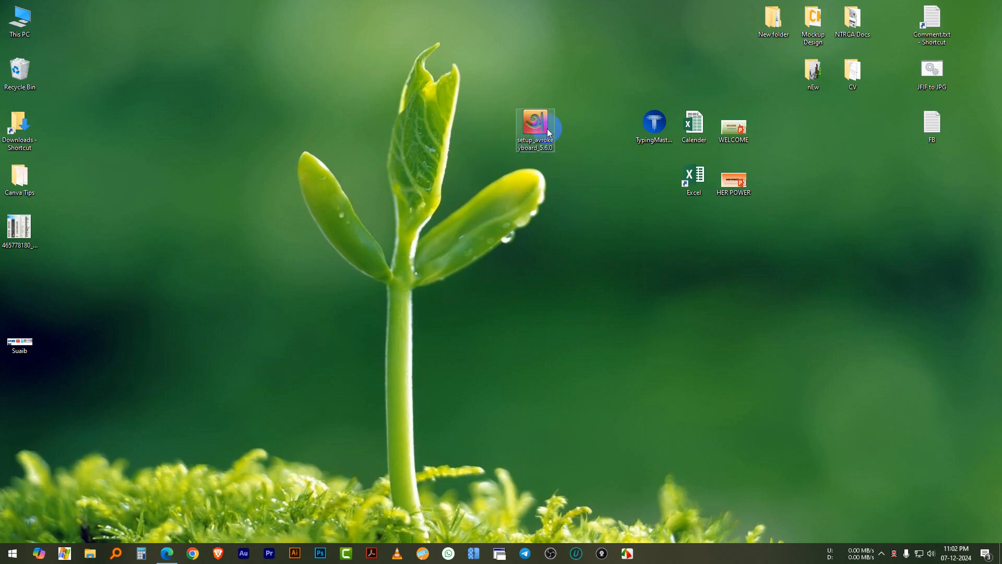
Examine the general properties of the setup_avrokeyboard_5.6.0 installer, including its file type and size, and close them.
{"action": "mouse_move", "coordinate": [549, 131]}
{"action": "right_click", "coordinate": [543, 131]}
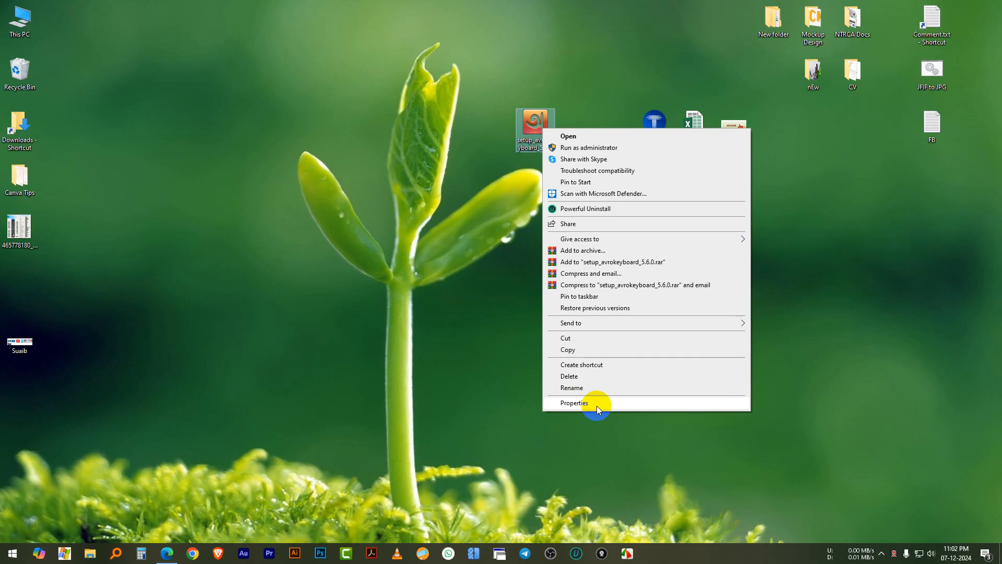
{"action": "left_click", "coordinate": [597, 406]}
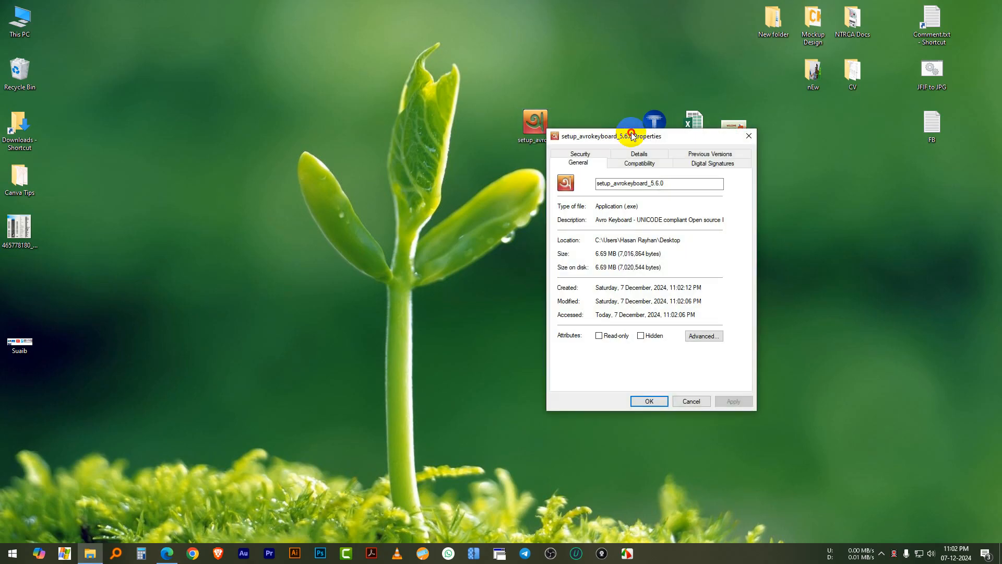
{"action": "left_click_drag", "start_coordinate": [632, 135], "coordinate": [480, 130]}
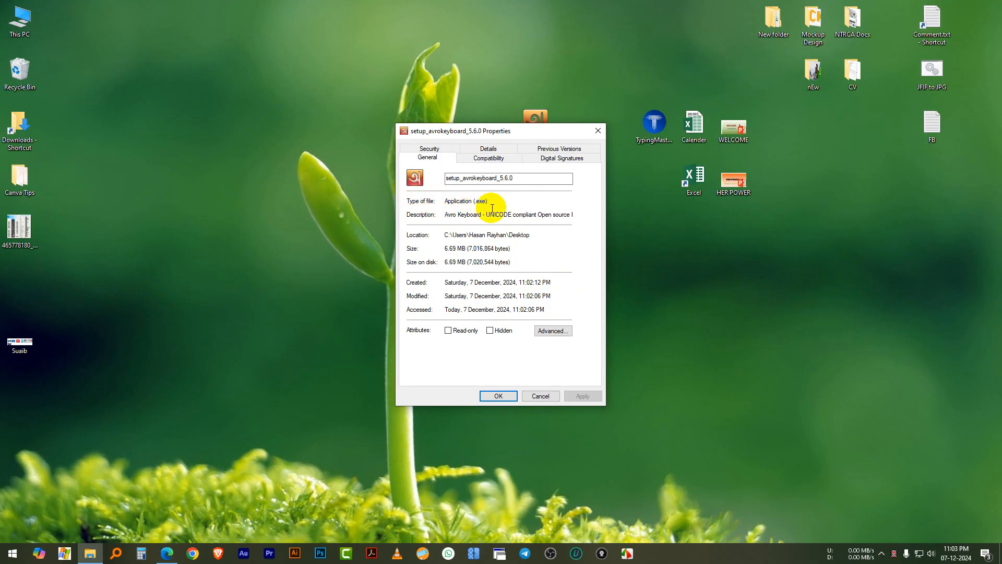
{"action": "left_click", "coordinate": [497, 395]}
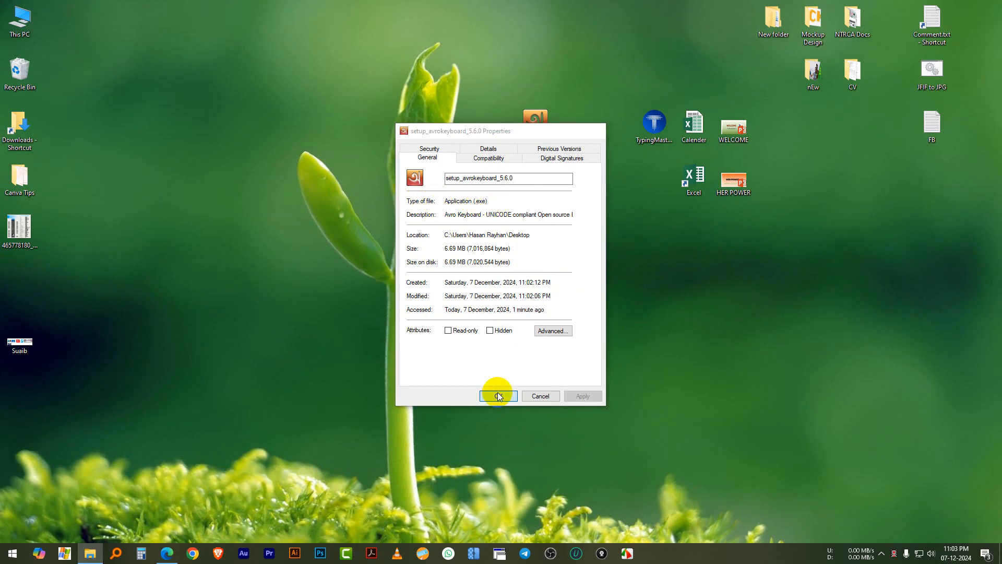
Move the setup_avrokeyboard_5.6.0 installer to a free spot further left on the desktop and launch it.
{"action": "left_click_drag", "start_coordinate": [536, 123], "coordinate": [295, 118]}
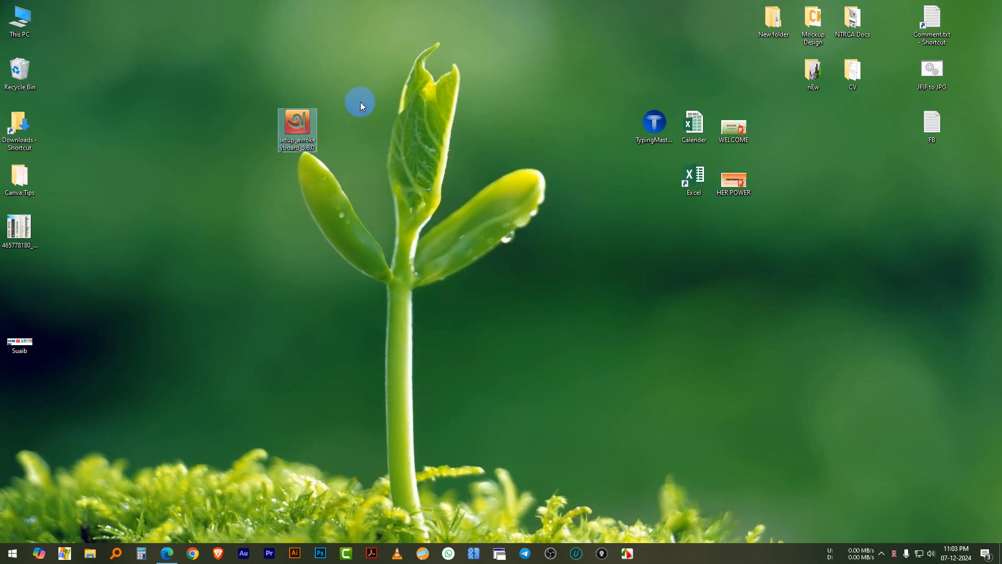
{"action": "double_click", "coordinate": [311, 129]}
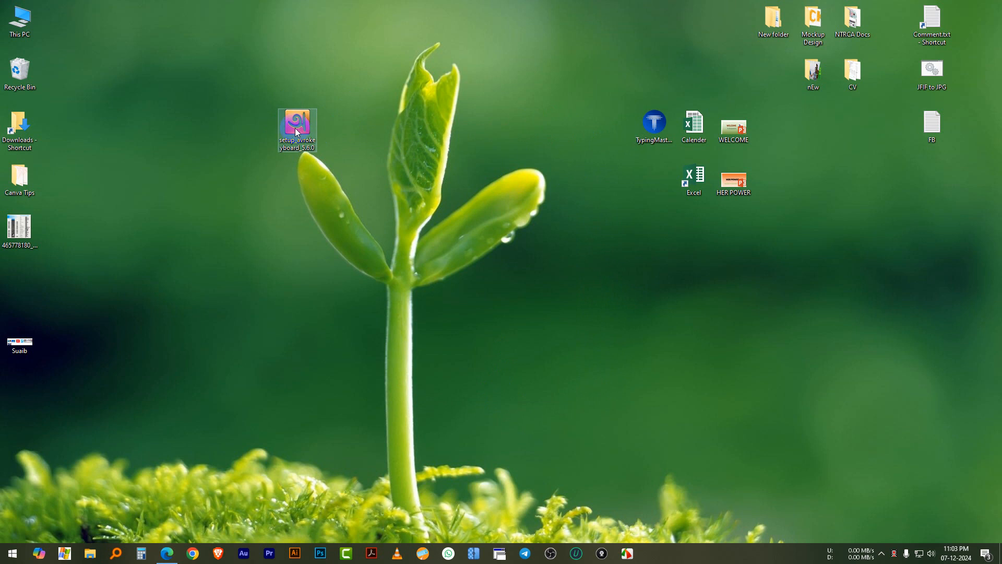
{"action": "right_click", "coordinate": [297, 132]}
{"action": "left_click", "coordinate": [328, 137]}
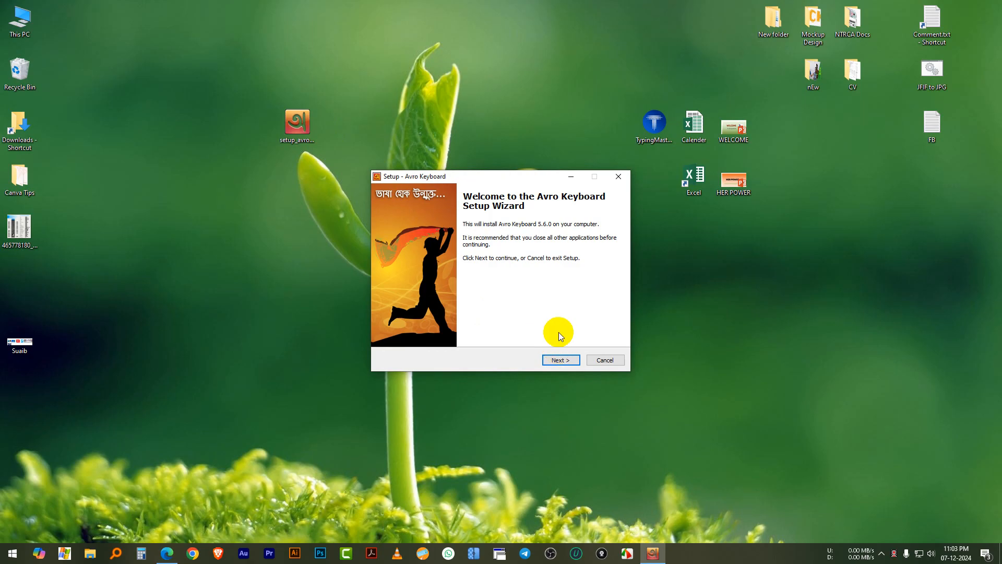
Proceed past the setup wizard's welcome page and accept the Mozilla Public License agreement.
{"action": "left_click", "coordinate": [561, 359]}
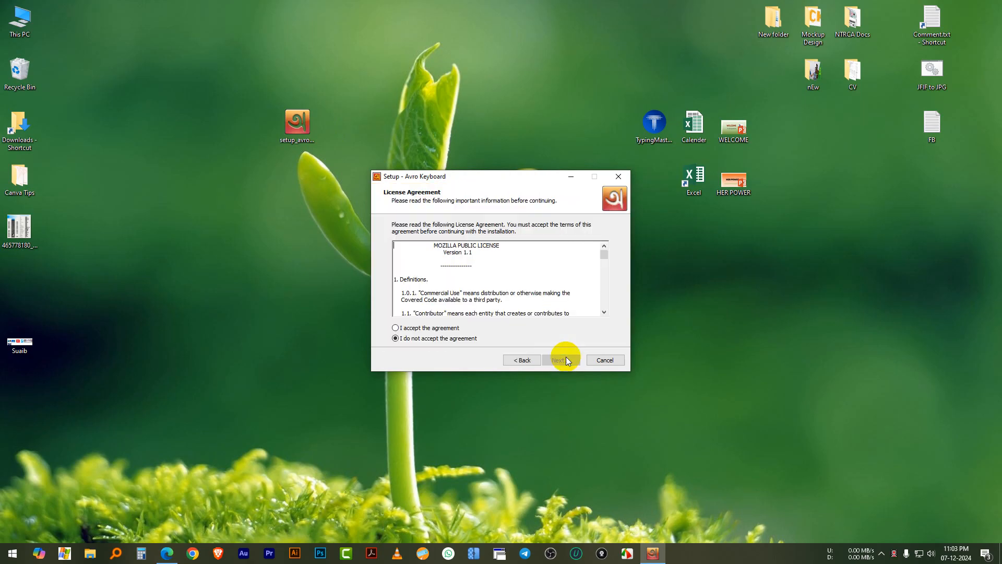
{"action": "left_click_drag", "start_coordinate": [489, 182], "coordinate": [463, 156]}
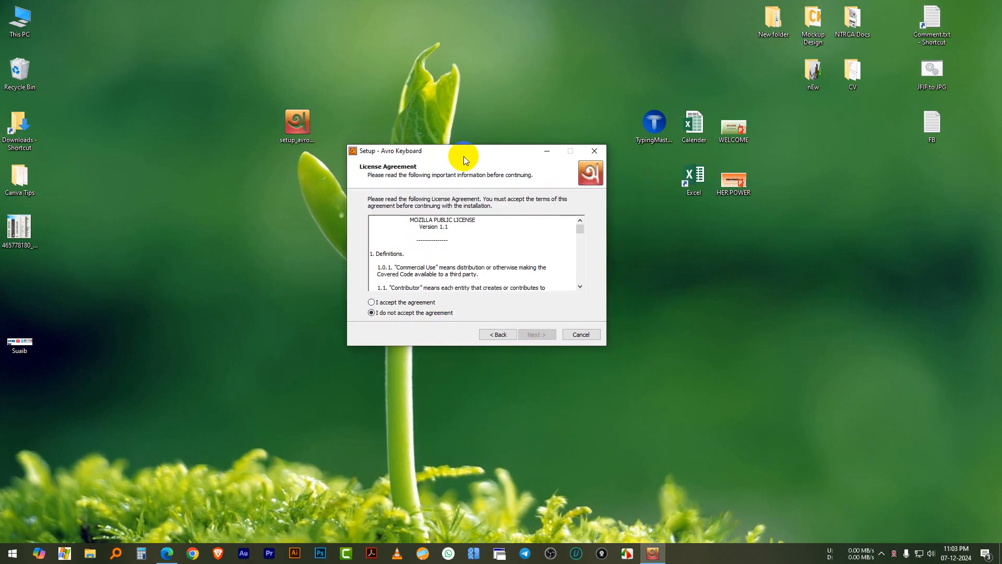
{"action": "left_click", "coordinate": [378, 305]}
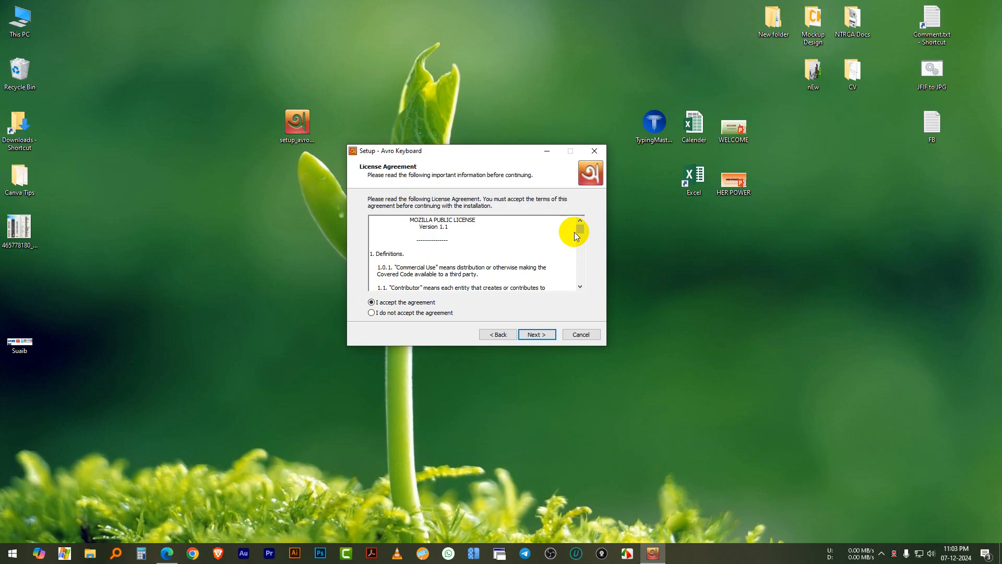
{"action": "left_click_drag", "start_coordinate": [577, 224], "coordinate": [576, 318]}
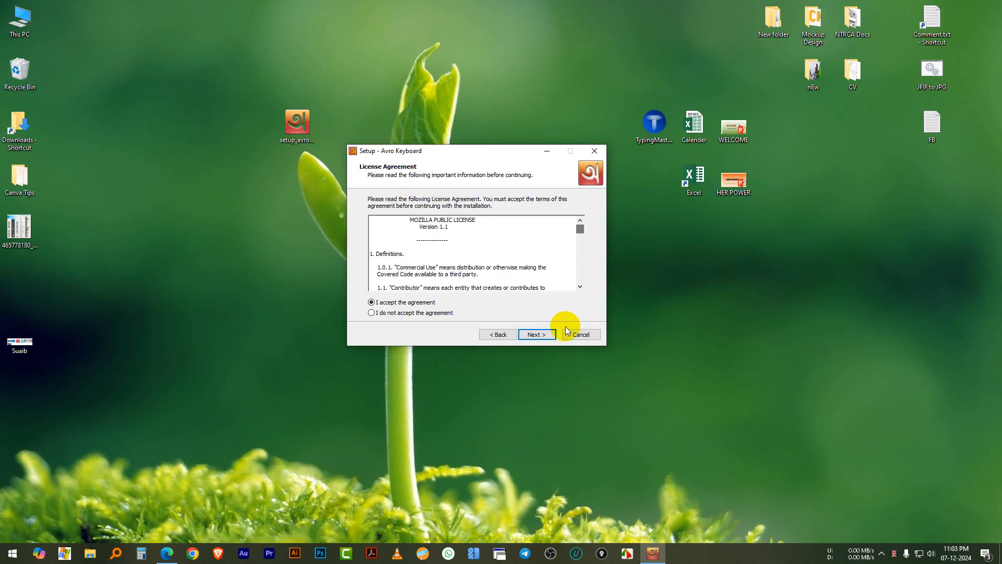
{"action": "left_click", "coordinate": [540, 335]}
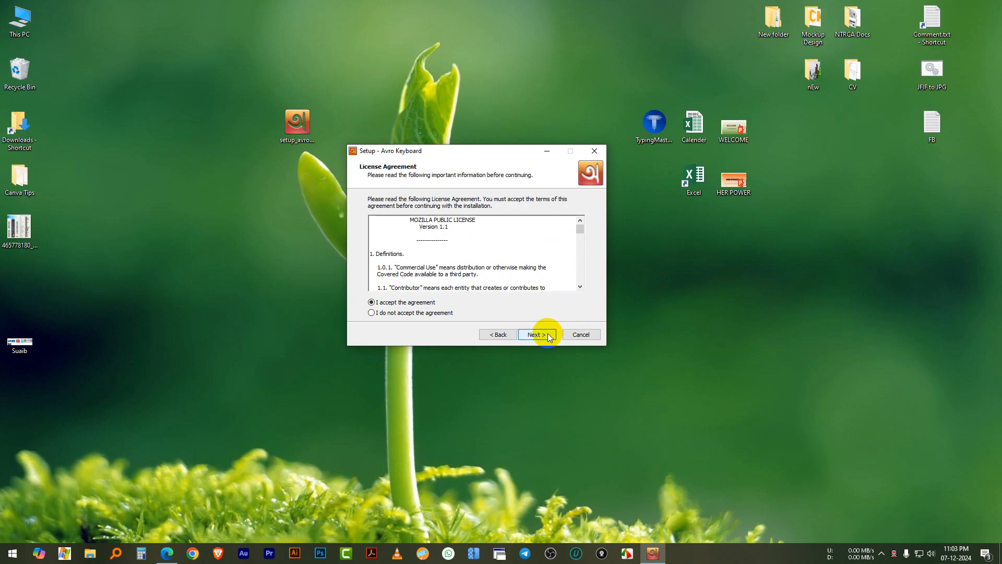
Continue past the license page and accept the default Avro Keyboard Start Menu folder for the program's shortcuts.
{"action": "left_click", "coordinate": [549, 336]}
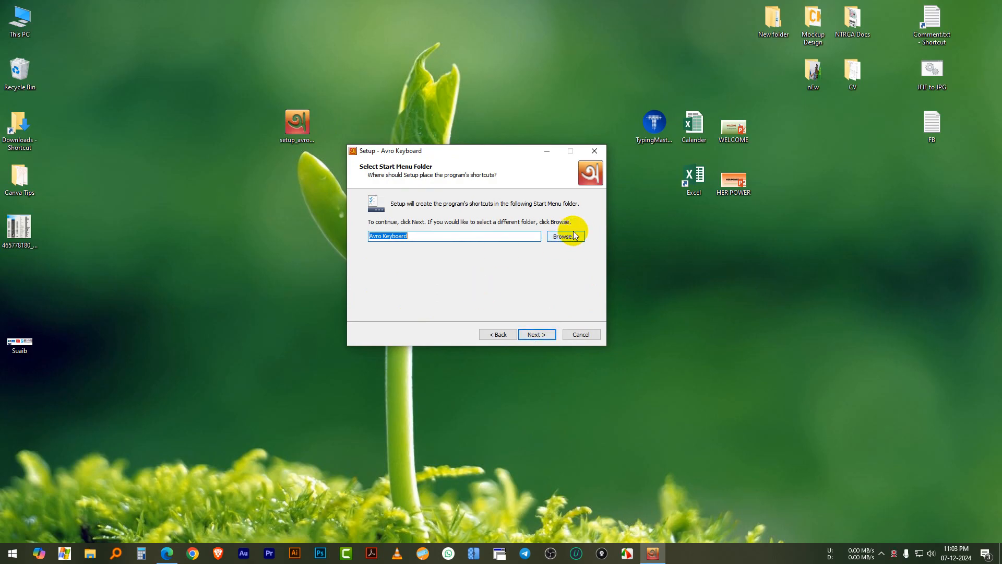
{"action": "left_click_drag", "start_coordinate": [475, 156], "coordinate": [474, 174]}
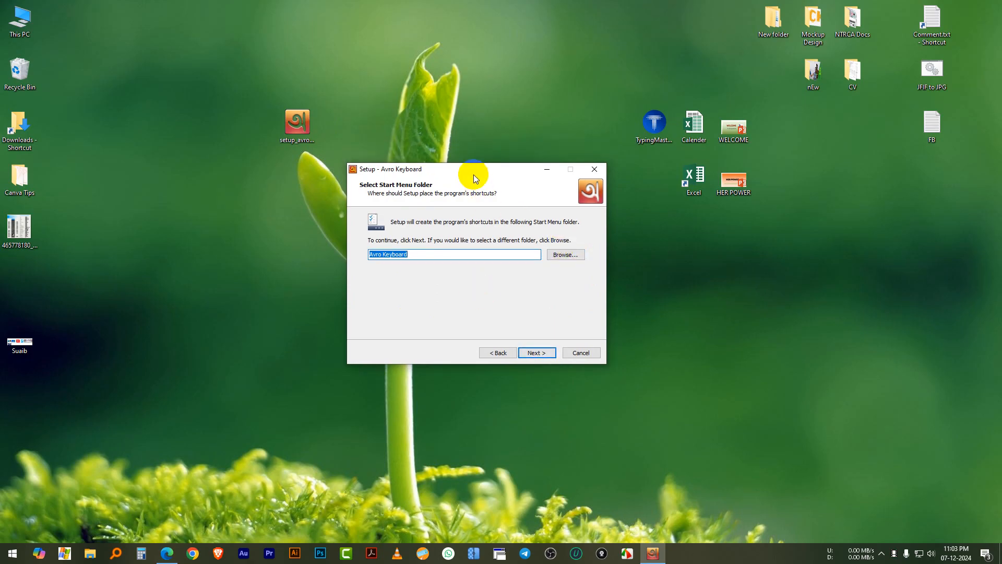
{"action": "left_click", "coordinate": [545, 355]}
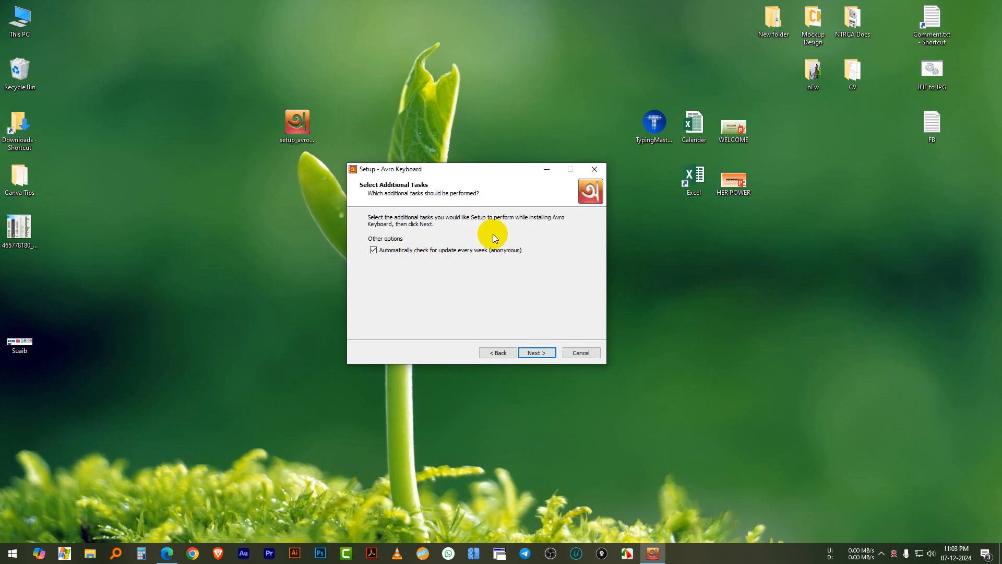
Turn off the automatic weekly update check among the additional tasks and proceed to the installation summary.
{"action": "left_click_drag", "start_coordinate": [481, 171], "coordinate": [490, 176]}
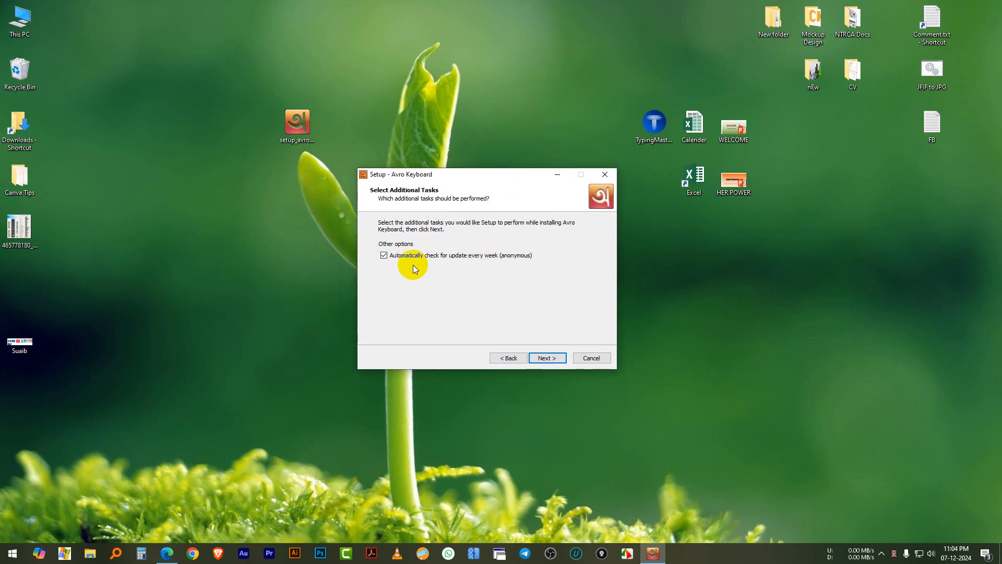
{"action": "left_click_drag", "start_coordinate": [470, 176], "coordinate": [444, 157]}
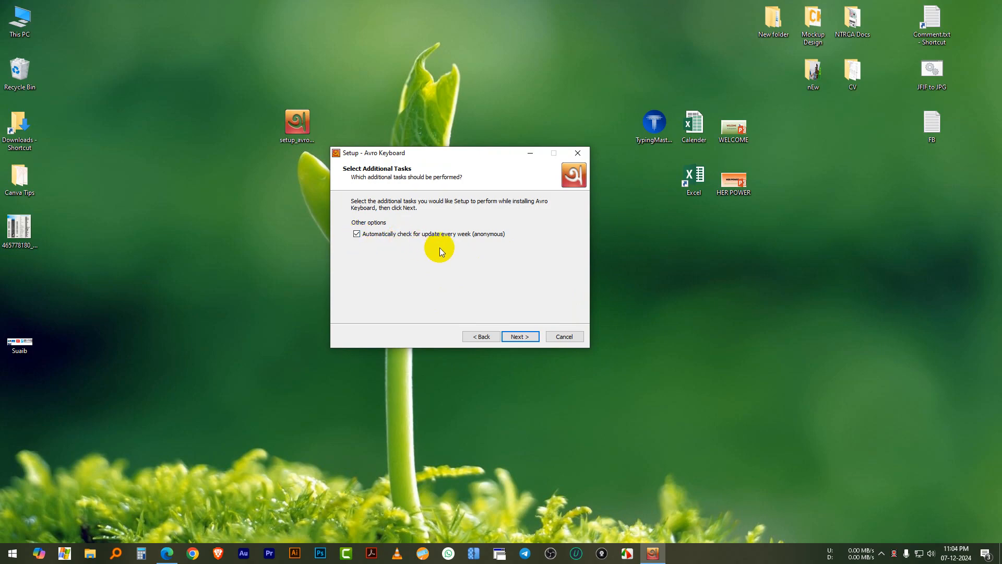
{"action": "left_click", "coordinate": [357, 234]}
{"action": "left_click_drag", "start_coordinate": [470, 155], "coordinate": [468, 195]}
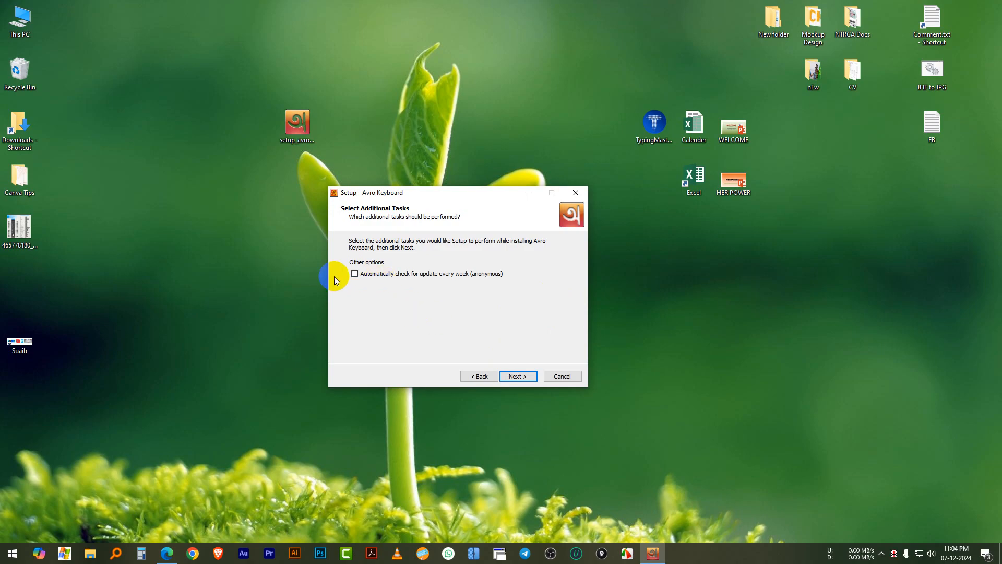
{"action": "left_click", "coordinate": [524, 376]}
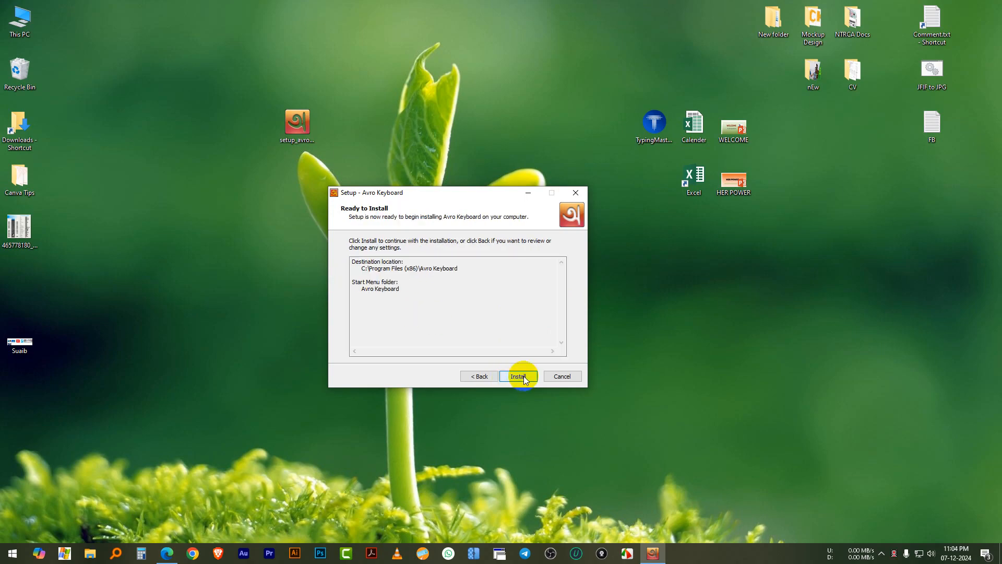
Install Avro Keyboard with the chosen settings and finish the setup wizard.
{"action": "left_click_drag", "start_coordinate": [470, 198], "coordinate": [481, 187]}
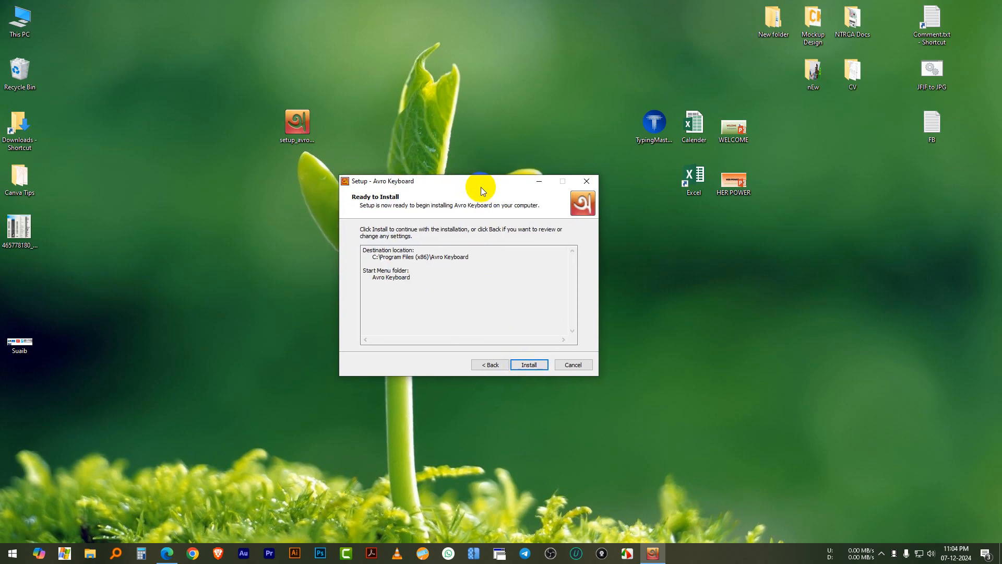
{"action": "left_click", "coordinate": [541, 366]}
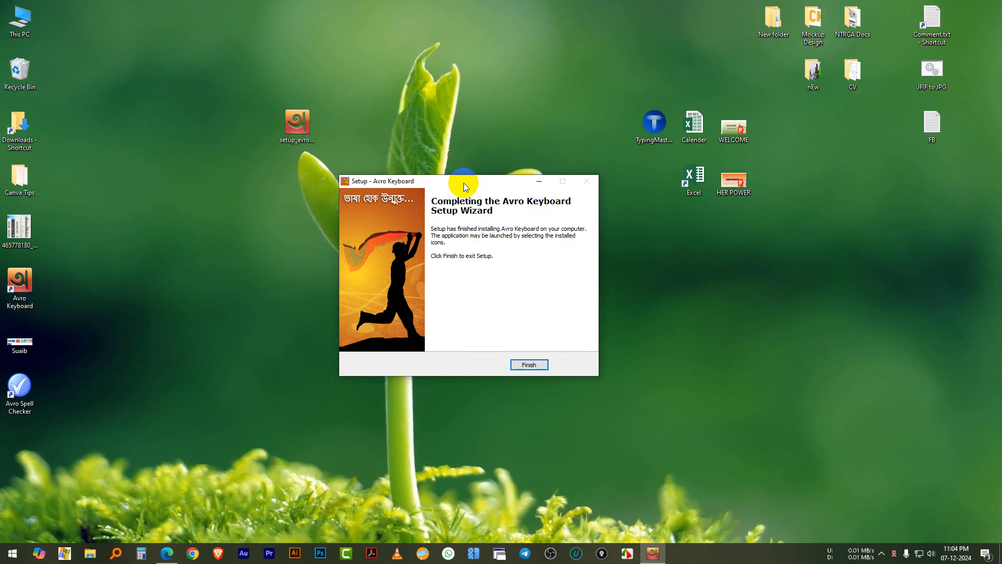
{"action": "left_click_drag", "start_coordinate": [464, 182], "coordinate": [472, 146]}
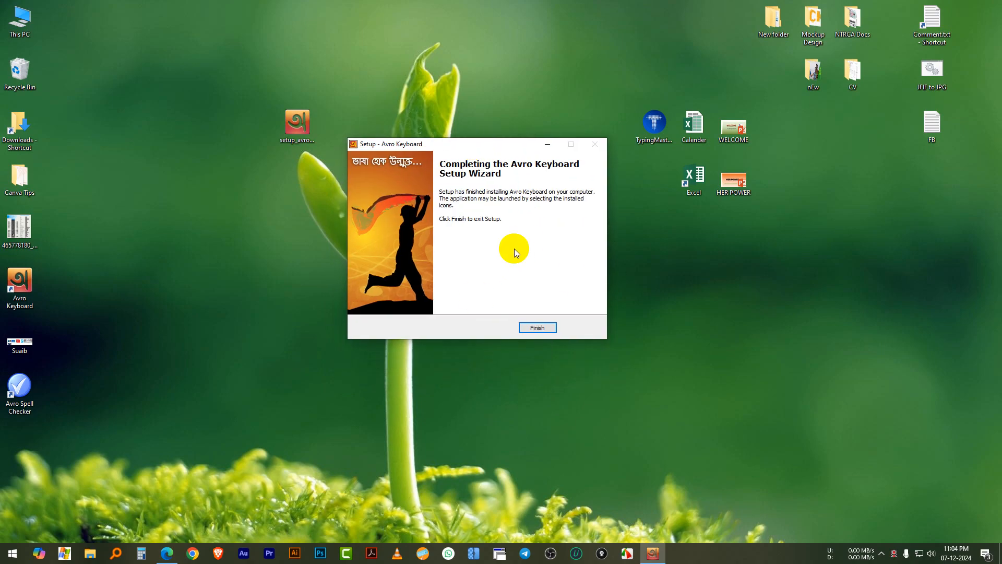
{"action": "left_click", "coordinate": [537, 327]}
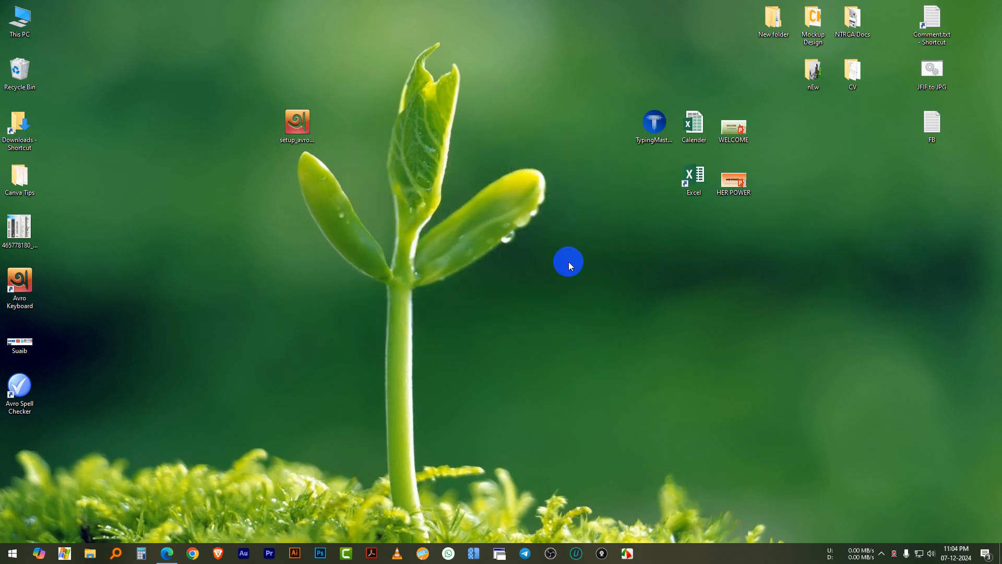
Refresh the desktop and check the hidden system tray icons.
{"action": "right_click", "coordinate": [448, 97]}
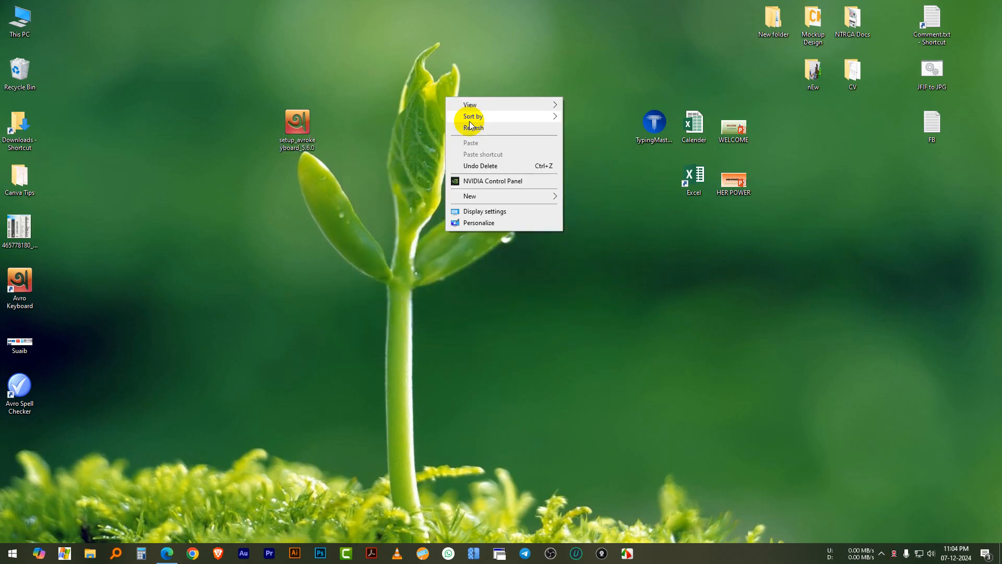
{"action": "left_click", "coordinate": [470, 127]}
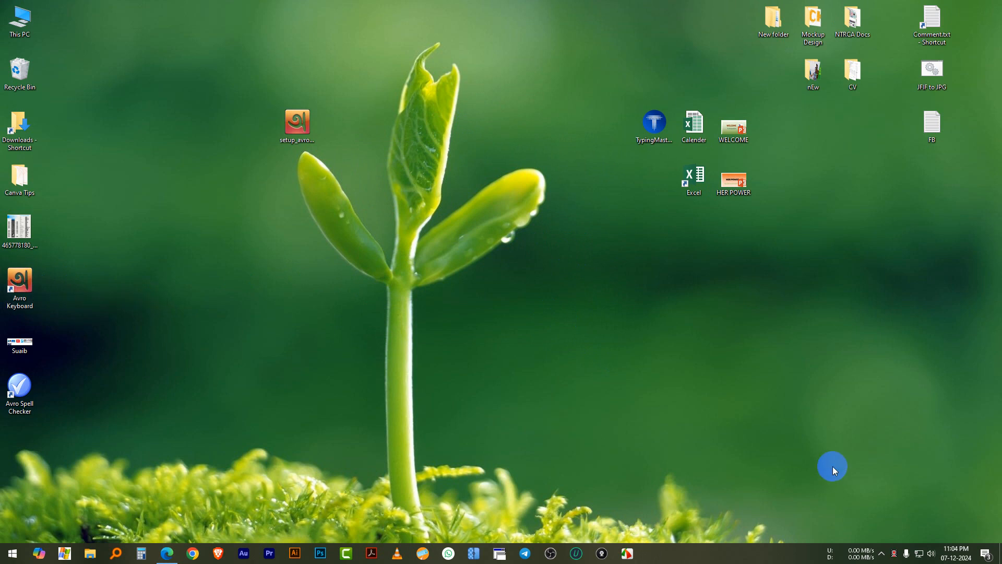
{"action": "left_click", "coordinate": [882, 554]}
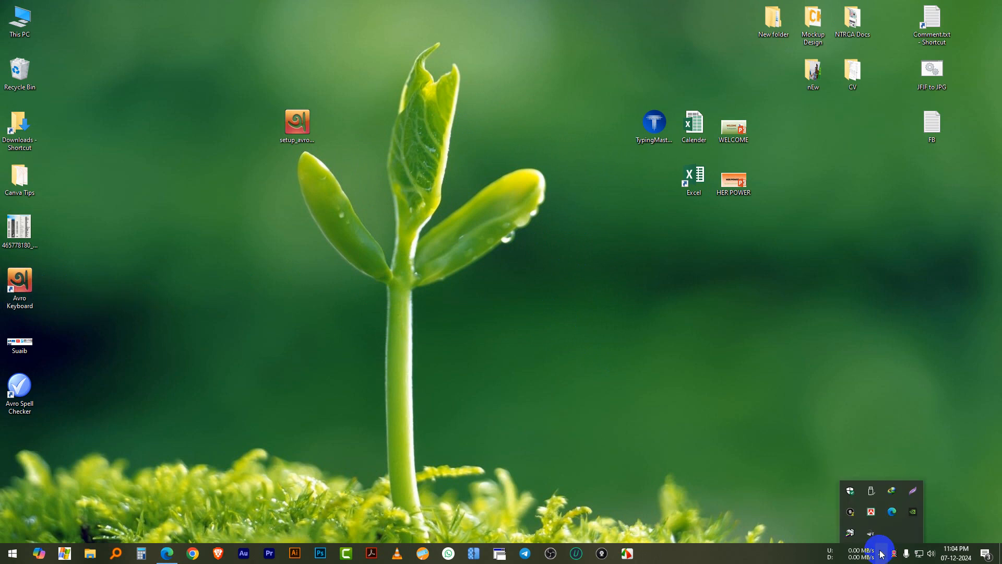
{"action": "left_click", "coordinate": [882, 555]}
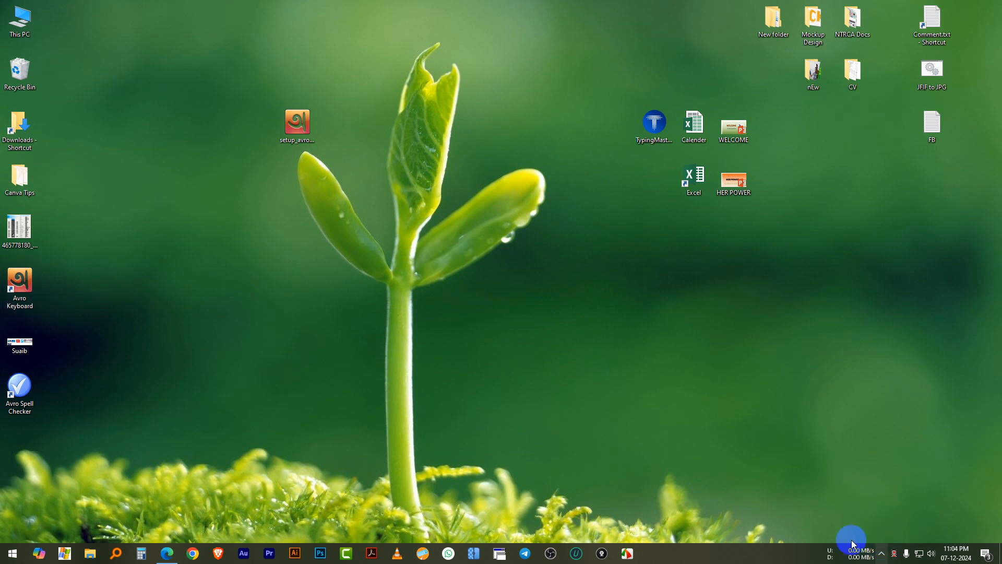
Launch Avro Keyboard from its new desktop shortcut.
{"action": "double_click", "coordinate": [31, 283]}
{"action": "double_click", "coordinate": [21, 280]}
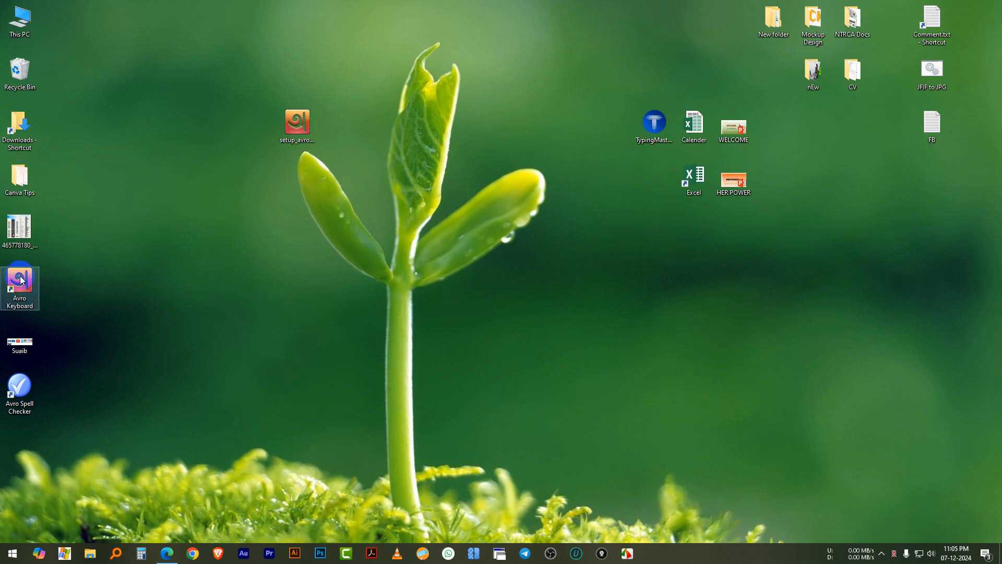
{"action": "right_click", "coordinate": [21, 281]}
{"action": "left_click", "coordinate": [70, 12]}
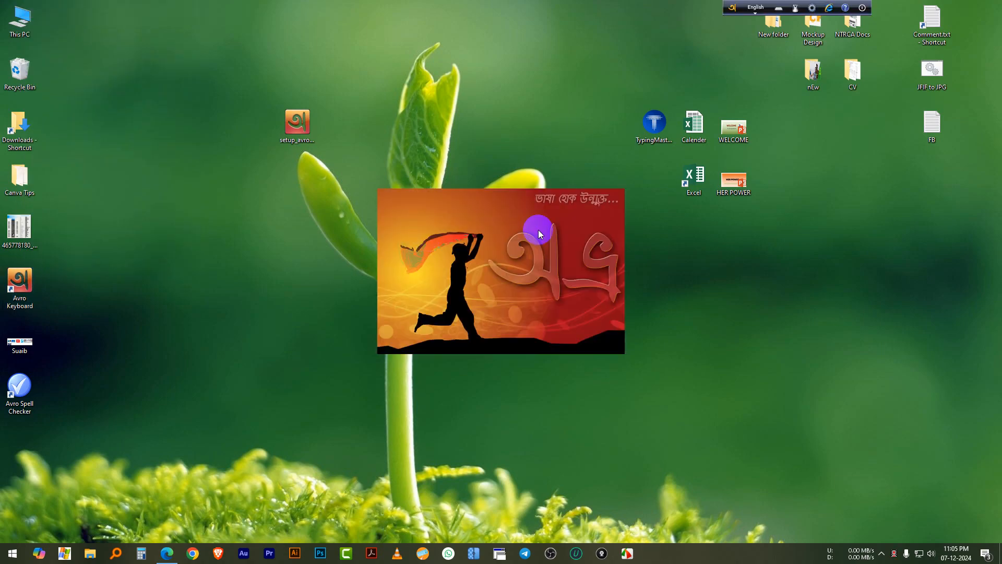
{"action": "left_click", "coordinate": [497, 174]}
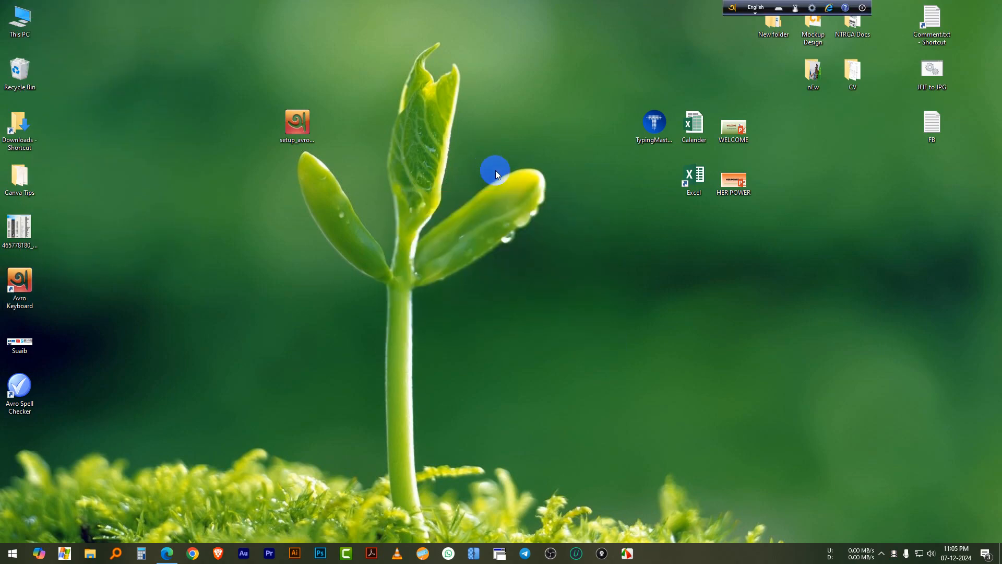
Move the floating Avro Keyboard bar to the upper middle of the desktop and dismiss its Bangla typing hint.
{"action": "left_click", "coordinate": [756, 8]}
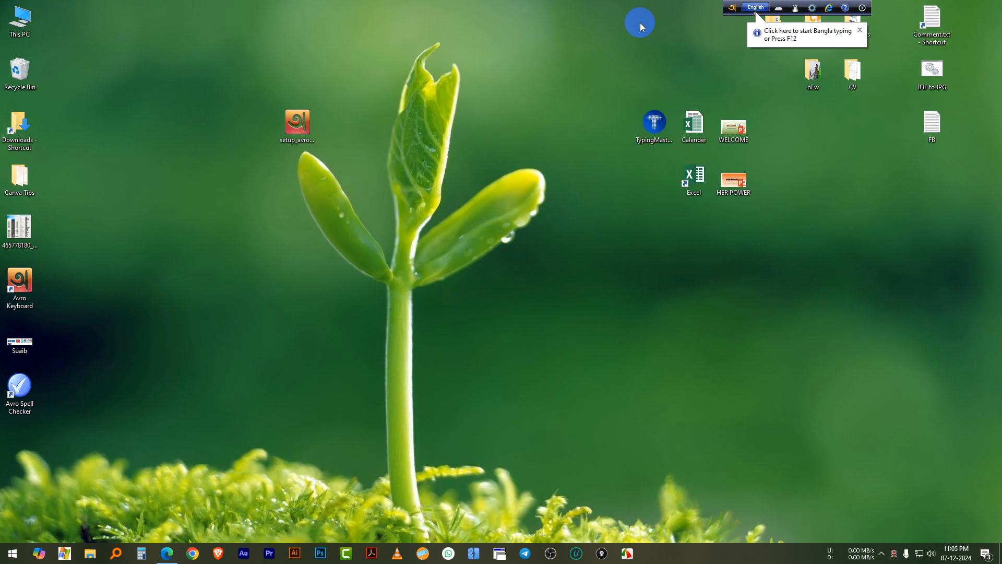
{"action": "left_click_drag", "start_coordinate": [732, 7], "coordinate": [347, 164]}
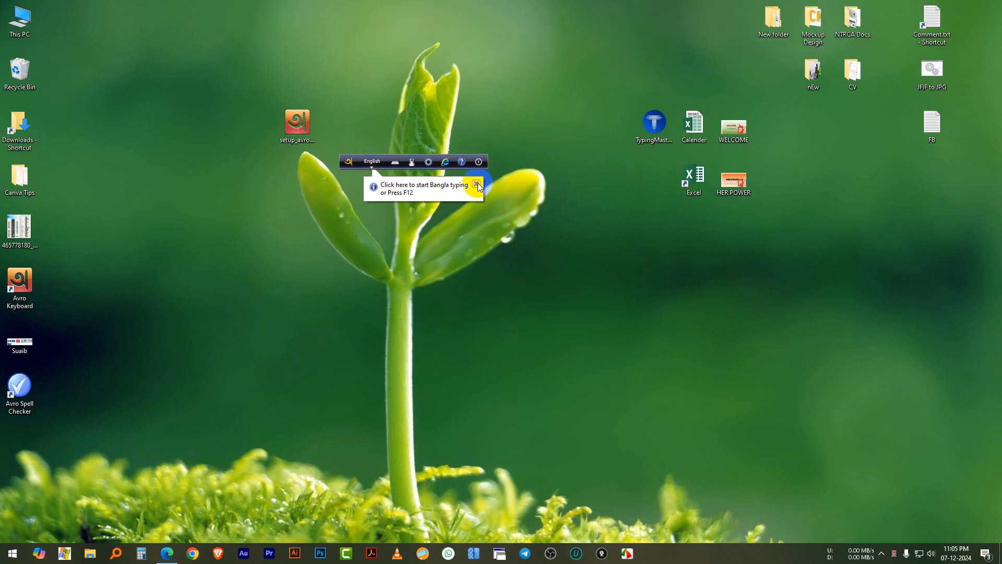
{"action": "left_click_drag", "start_coordinate": [350, 161], "coordinate": [337, 46]}
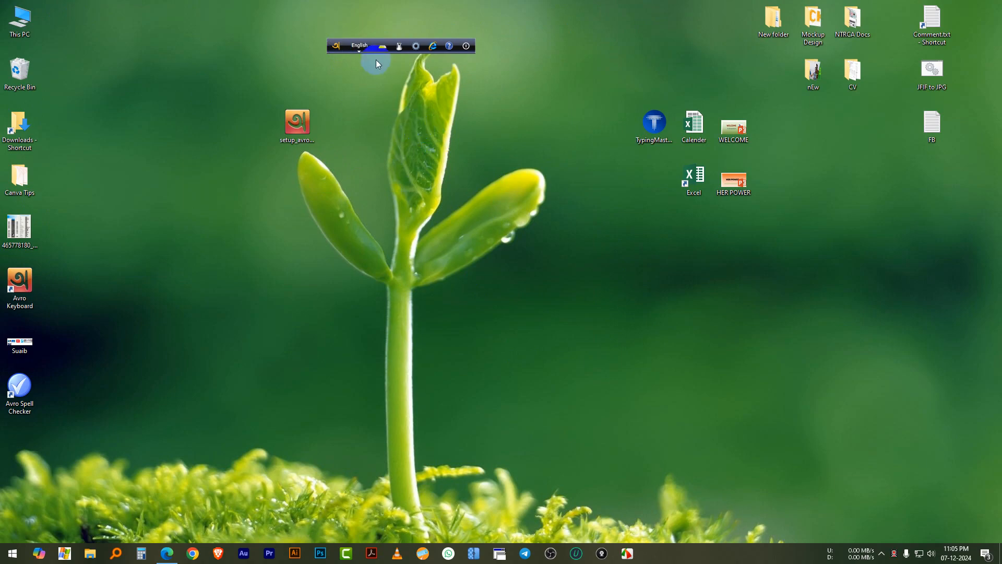
{"action": "left_click", "coordinate": [356, 266]}
Find Notepad by searching for "note", open it, and place its window below the Avro Keyboard bar.
{"action": "left_click", "coordinate": [13, 554]}
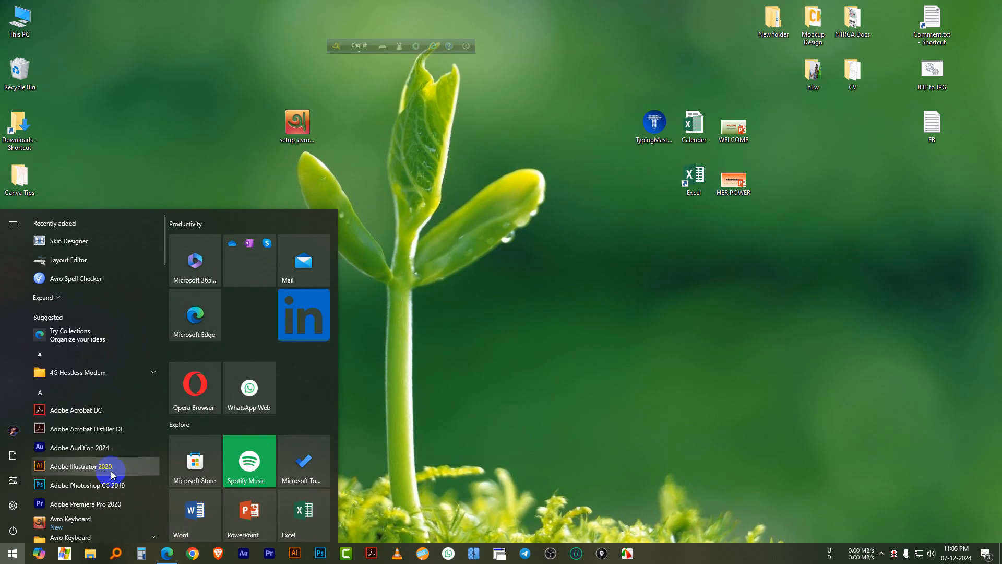
{"action": "type", "text": "note"}
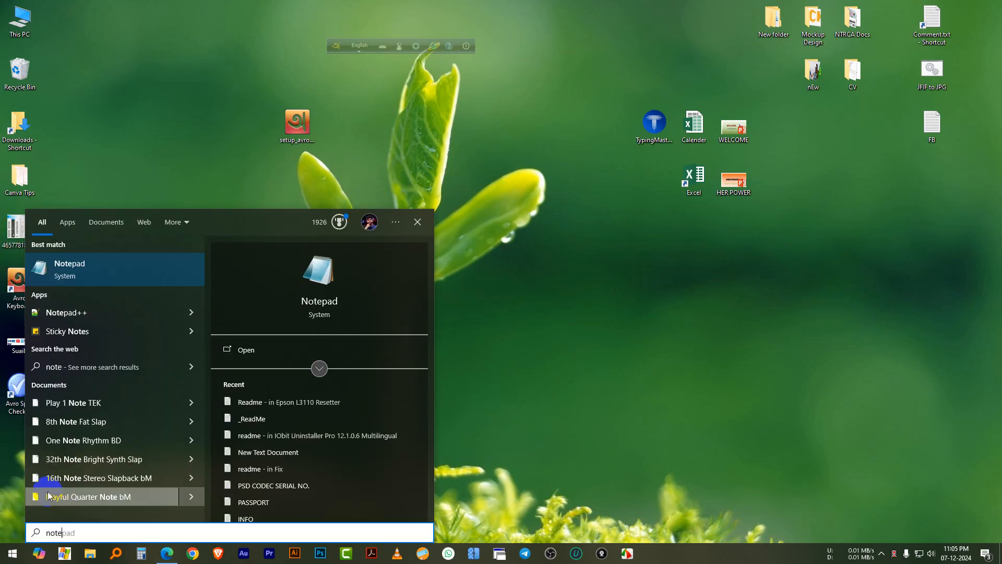
{"action": "left_click", "coordinate": [103, 265]}
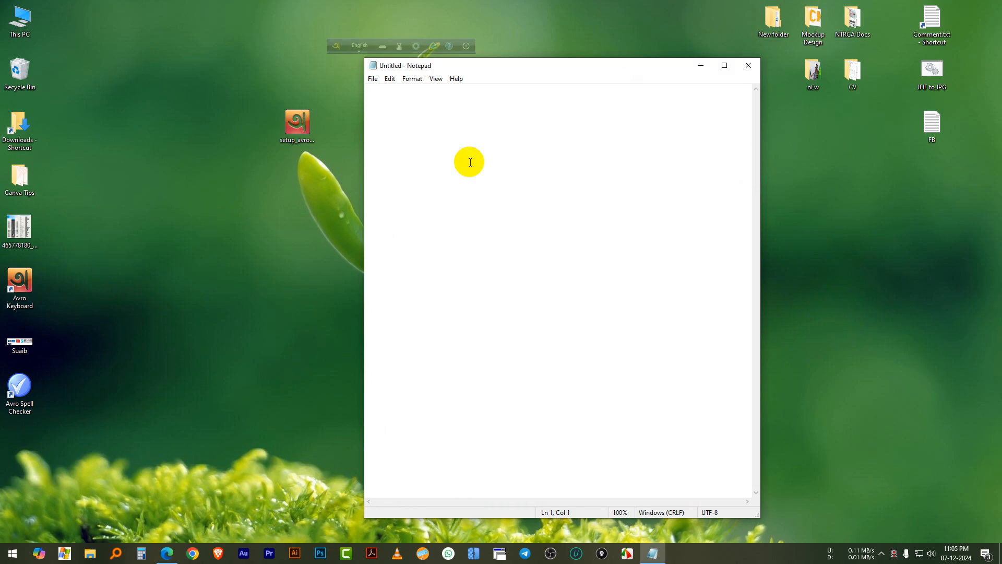
{"action": "left_click_drag", "start_coordinate": [557, 72], "coordinate": [489, 90]}
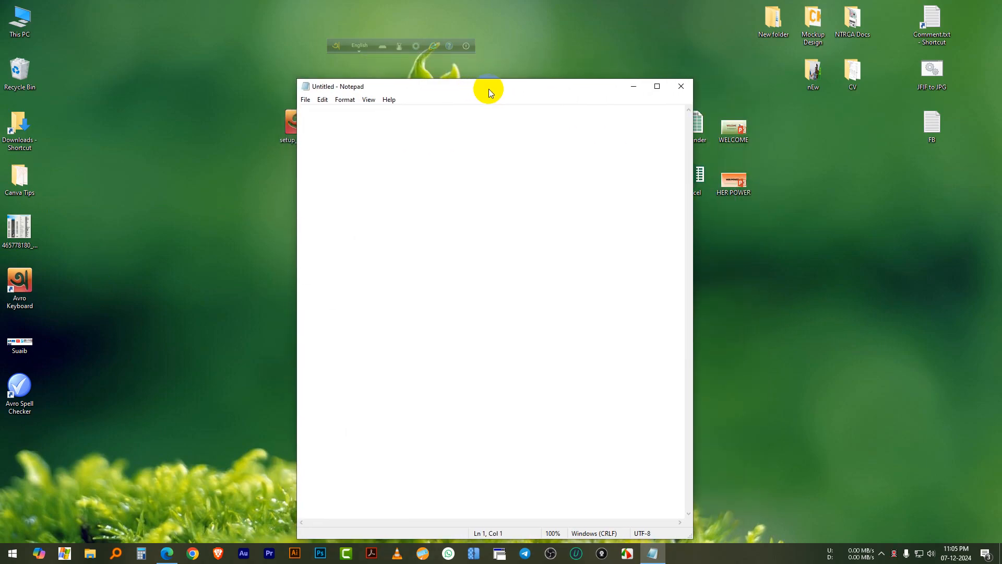
Set the Notepad font size to 20.
{"action": "left_click", "coordinate": [345, 100]}
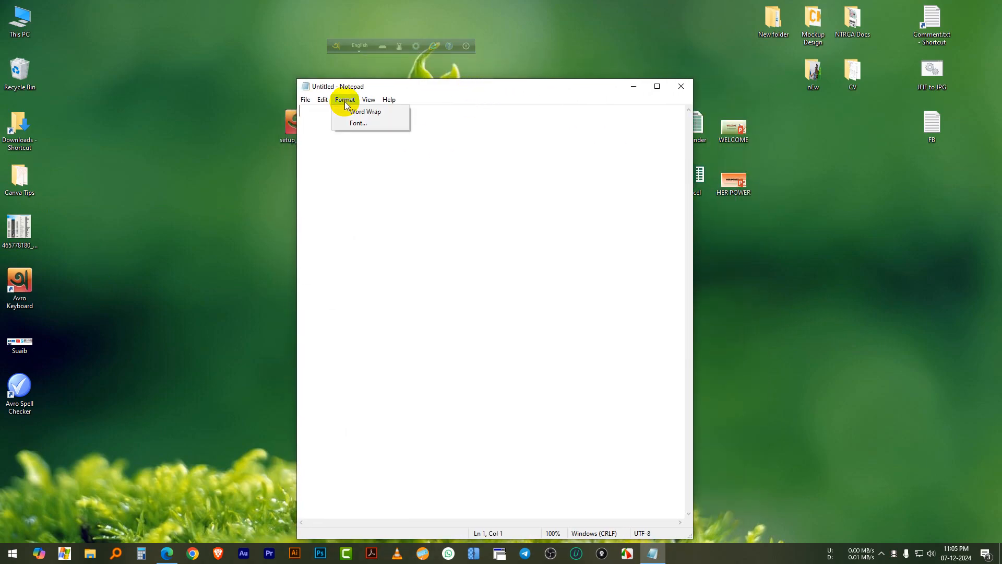
{"action": "left_click", "coordinate": [371, 122]}
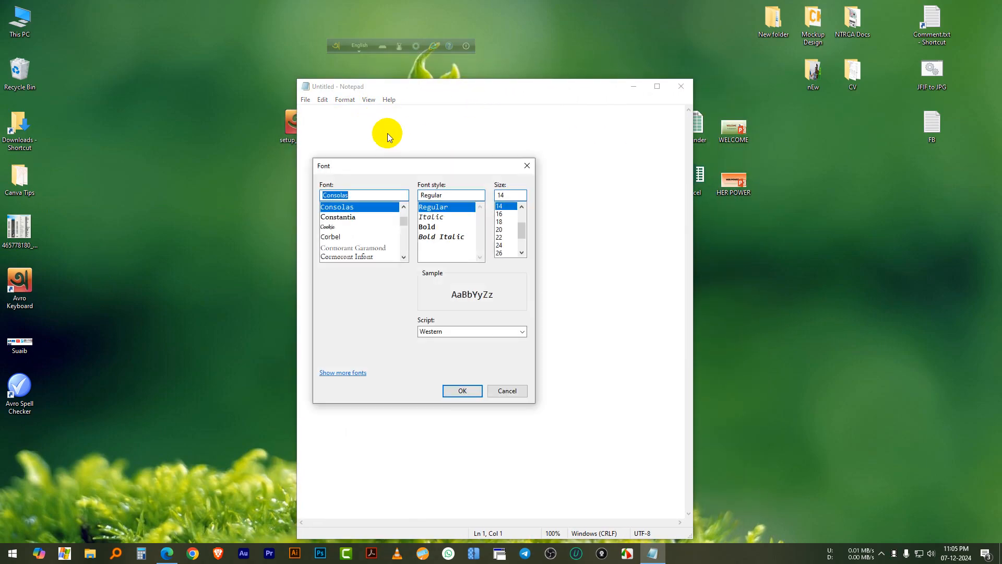
{"action": "left_click", "coordinate": [502, 230]}
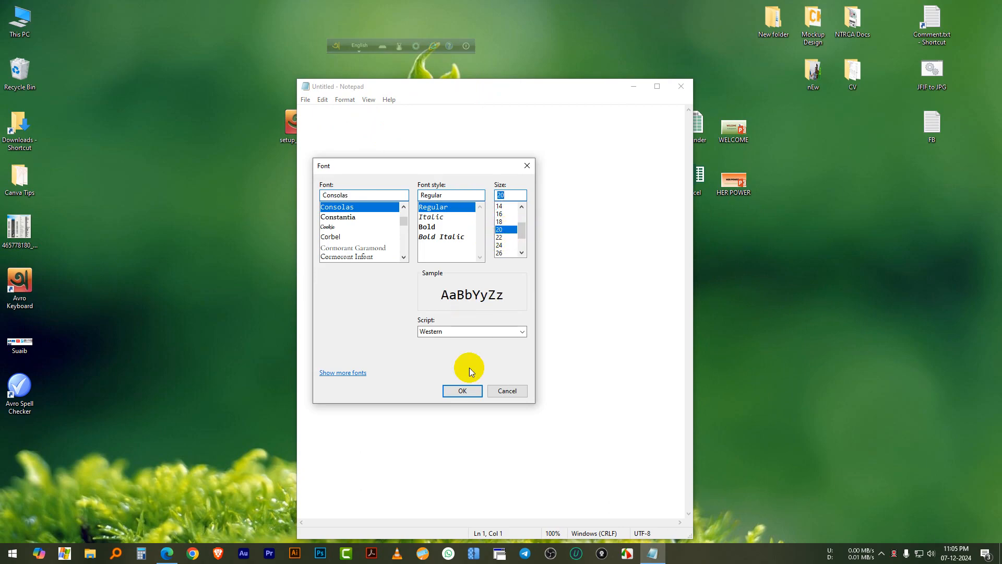
{"action": "left_click", "coordinate": [462, 391]}
Write "amar" in English on the first line of the note and start a new line.
{"action": "left_click_drag", "start_coordinate": [381, 90], "coordinate": [434, 82]}
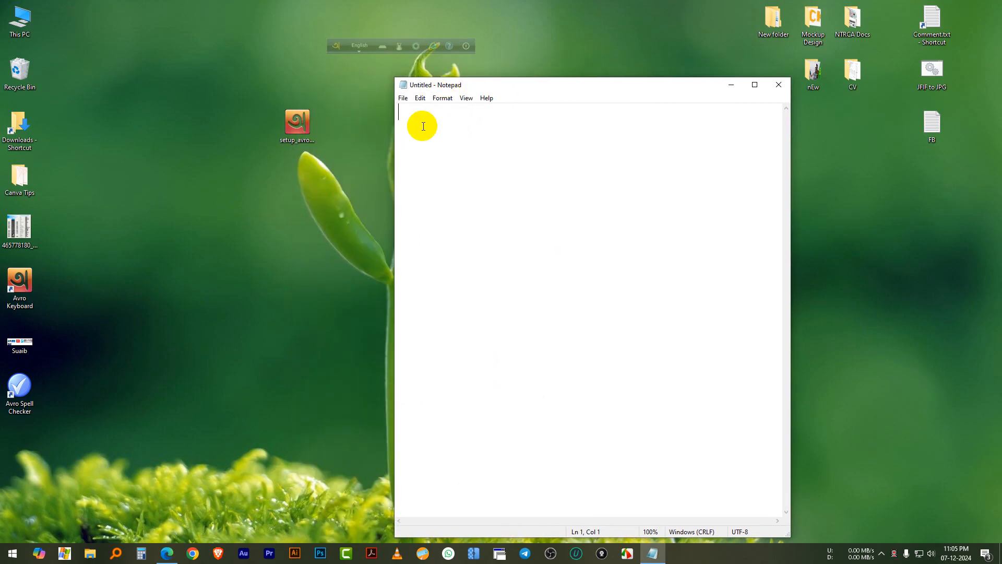
{"action": "type", "text": "amar"}
{"action": "left_click_drag", "start_coordinate": [474, 85], "coordinate": [424, 90]}
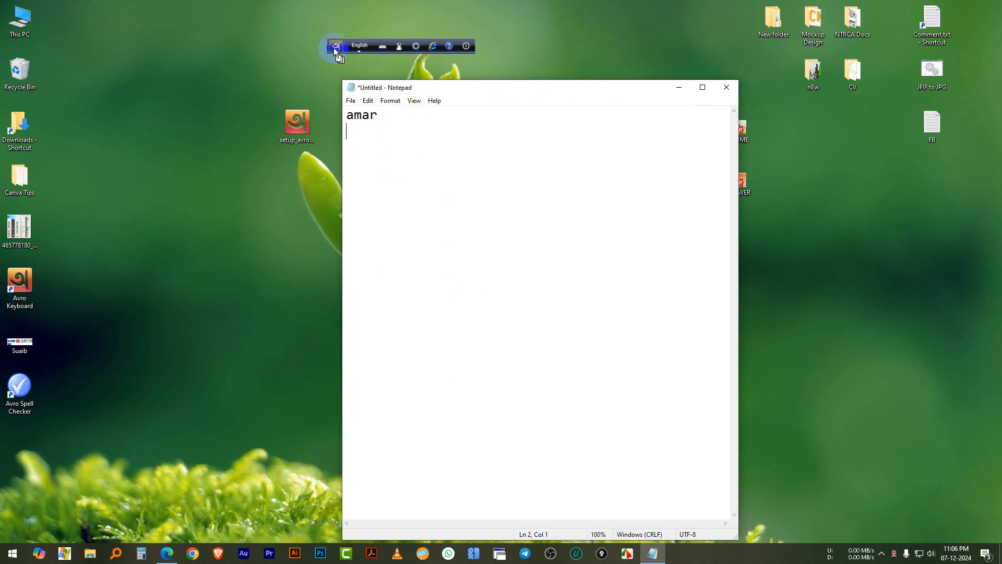
Move the Avro Keyboard bar clear of the Notepad window and switch its typing mode from English to Bangla.
{"action": "left_click_drag", "start_coordinate": [337, 45], "coordinate": [337, 36]}
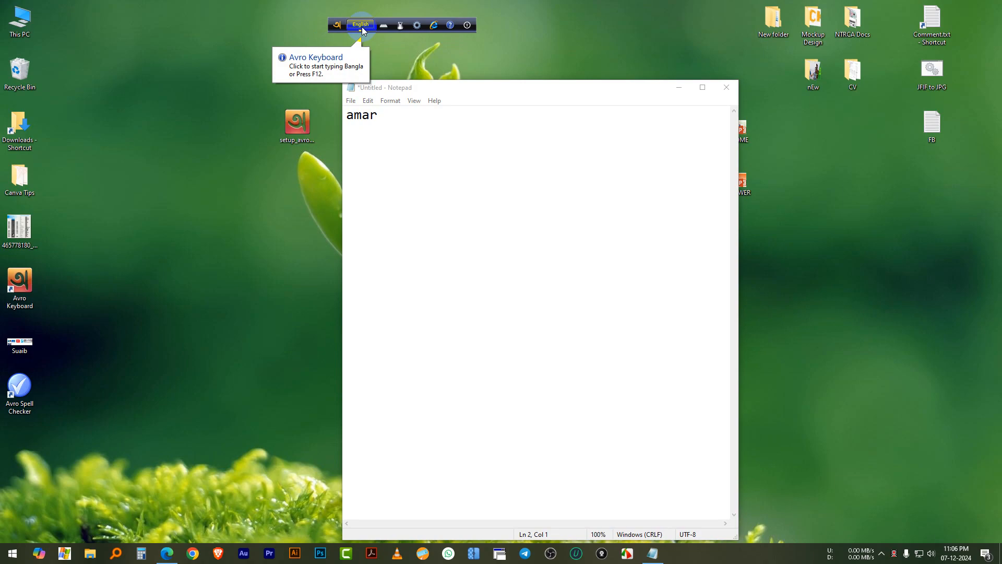
{"action": "left_click", "coordinate": [361, 25]}
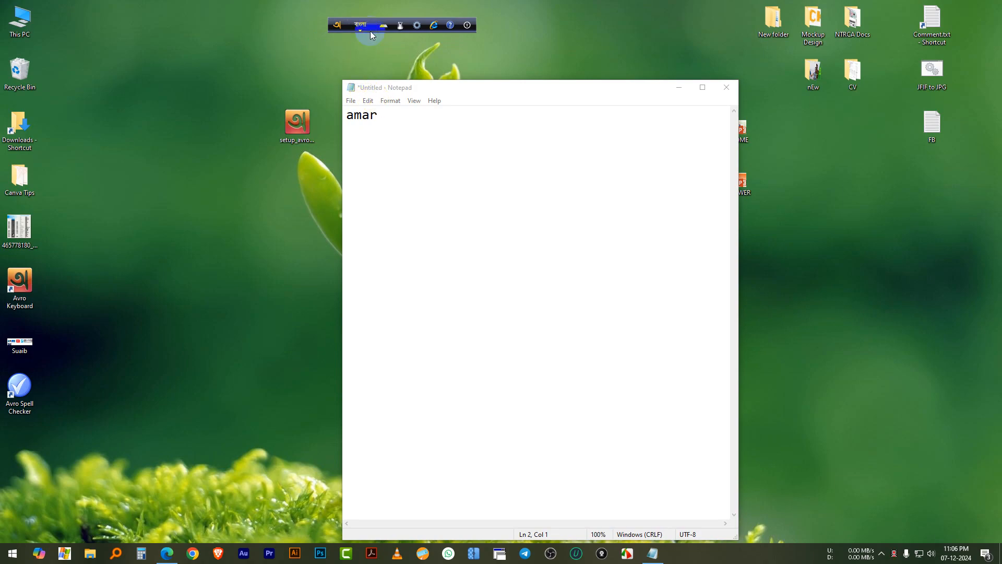
{"action": "left_click", "coordinate": [363, 99]}
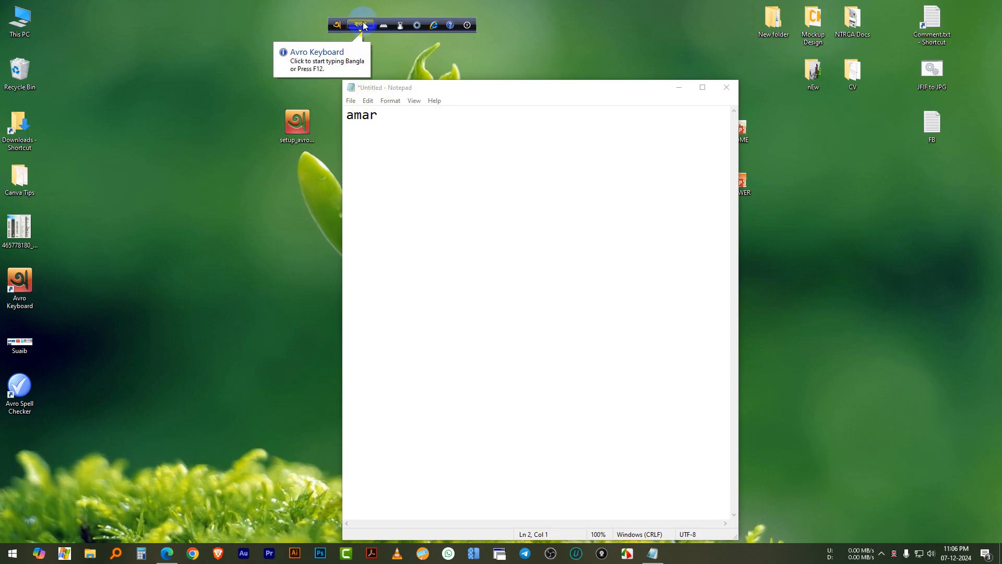
{"action": "left_click", "coordinate": [374, 117]}
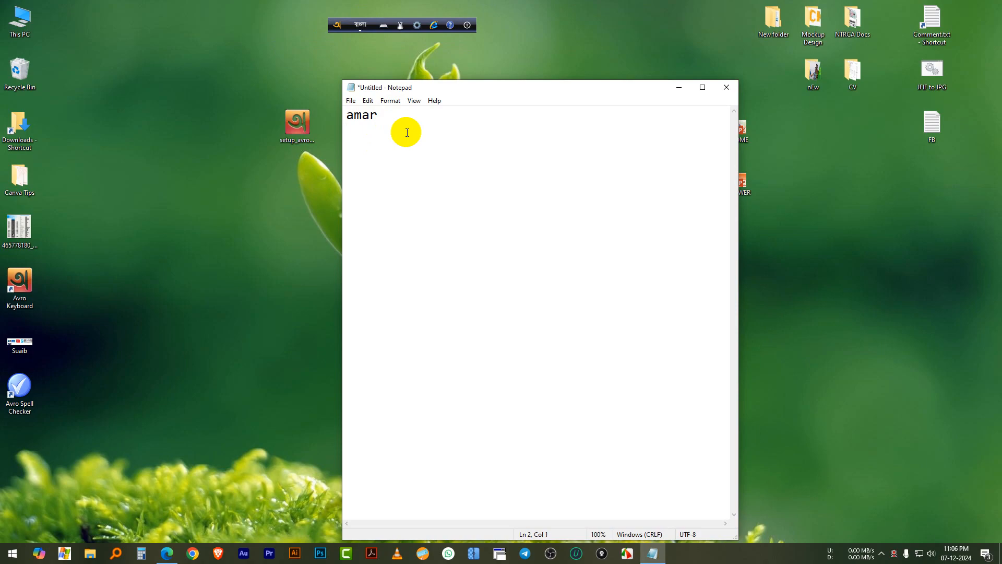
Write the Bangla word "আমার" on the second line by spelling it phonetically as "amar".
{"action": "type", "text": "amae"}
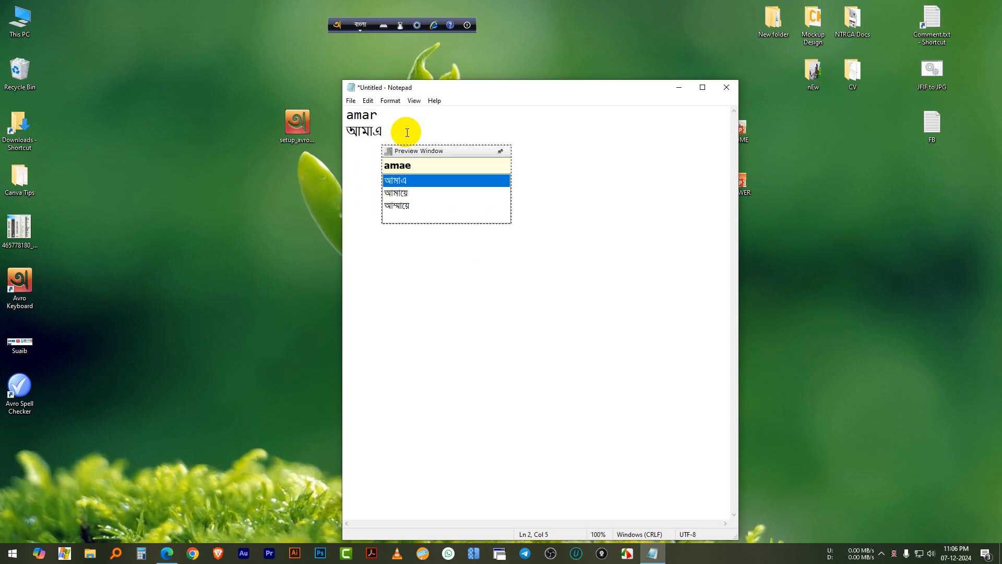
{"action": "key", "text": "BackSpace"}
{"action": "type", "text": "r"}
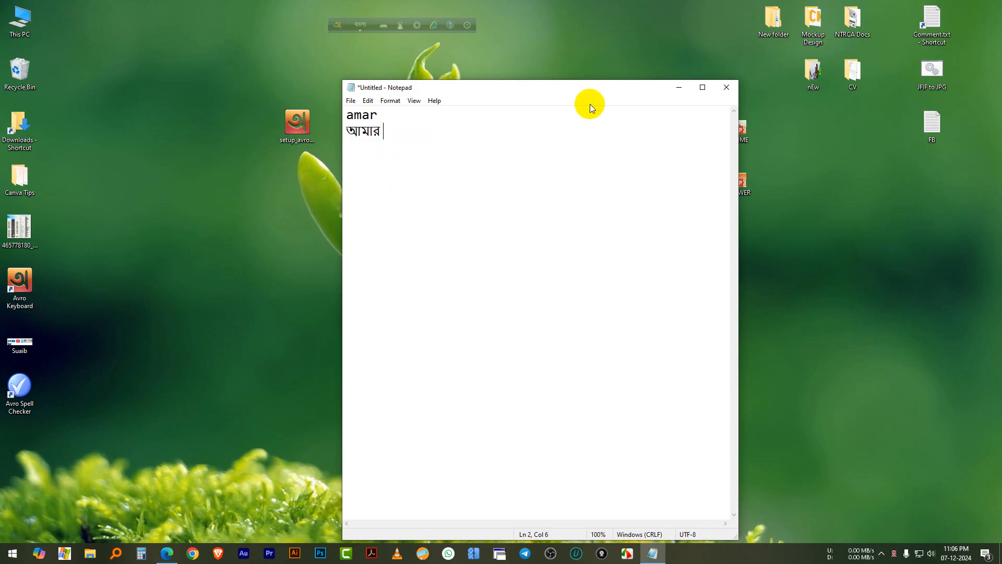
Close the untitled Notepad document.
{"action": "left_click_drag", "start_coordinate": [596, 90], "coordinate": [605, 70]}
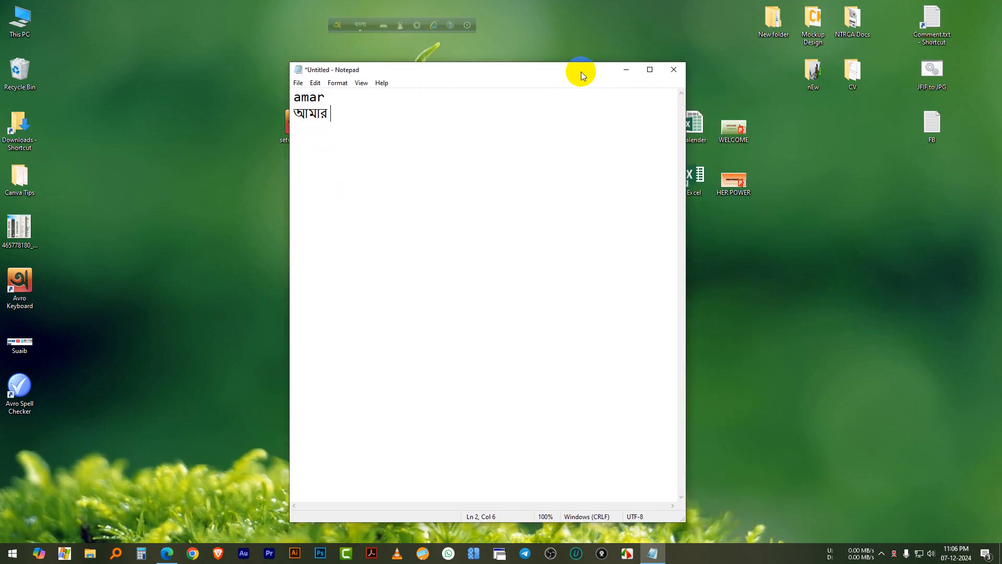
{"action": "left_click", "coordinate": [674, 69]}
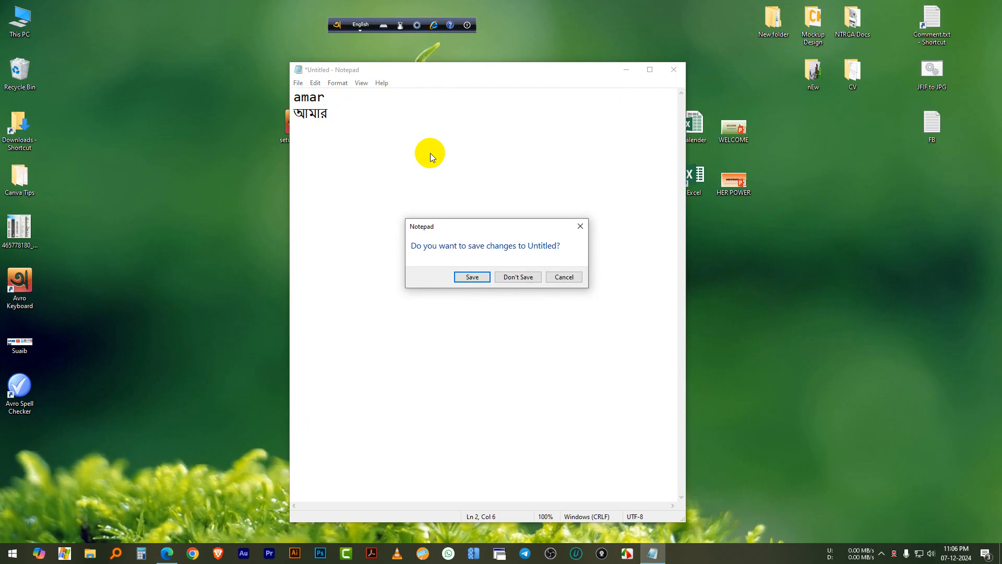